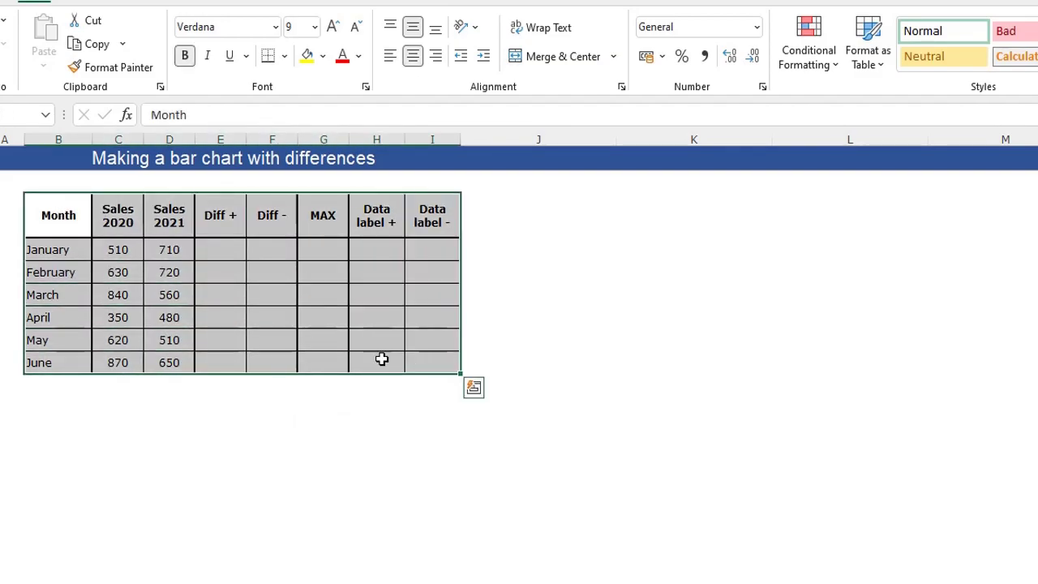
left_click(217, 249)
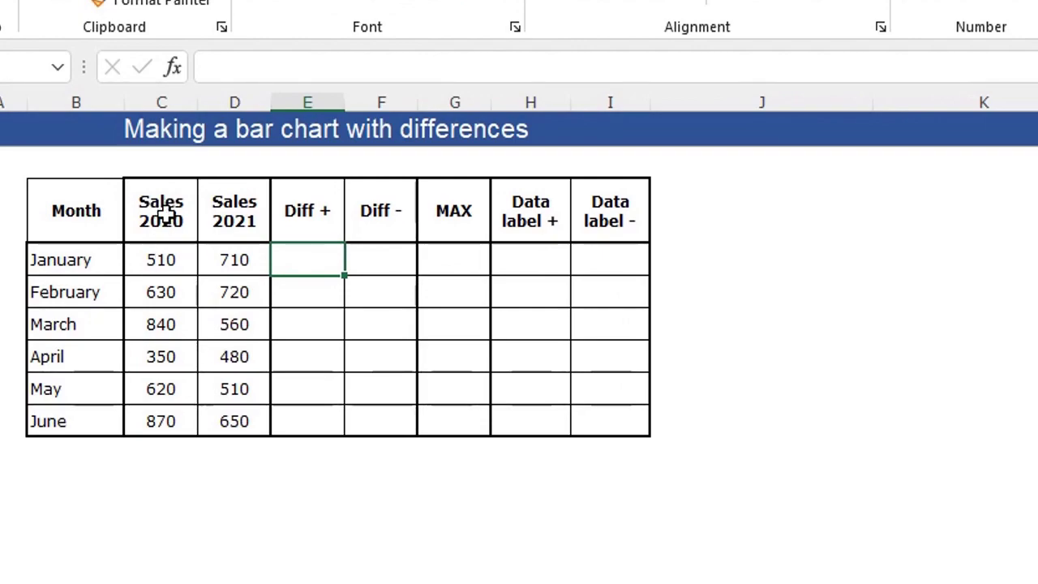
left_click(102, 262)
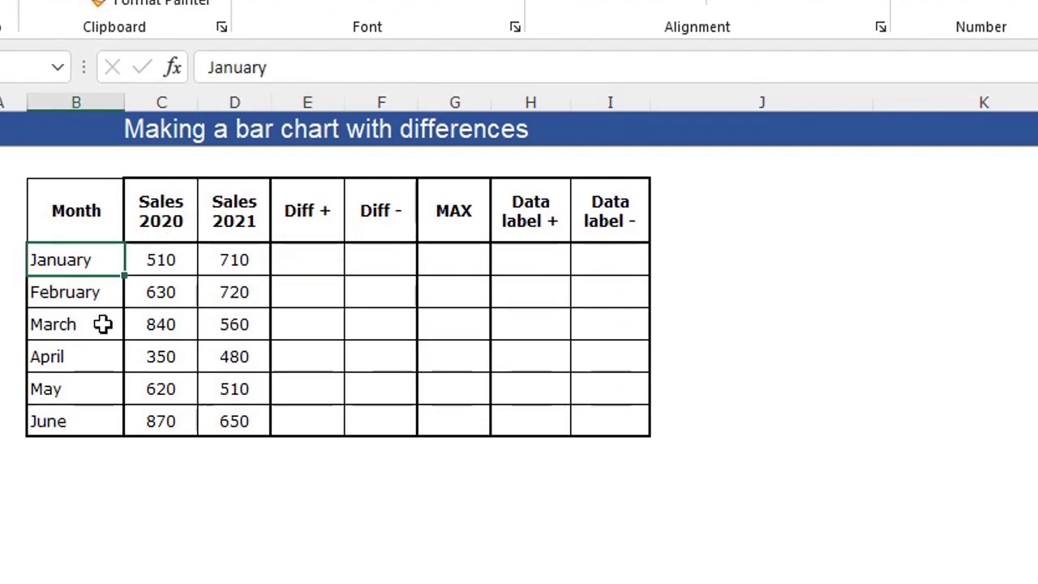
left_click(110, 415)
Step: Enter =IF(D4>C4;D4-C4;0) as the Diff + formula for January in cell E4
left_click(315, 262)
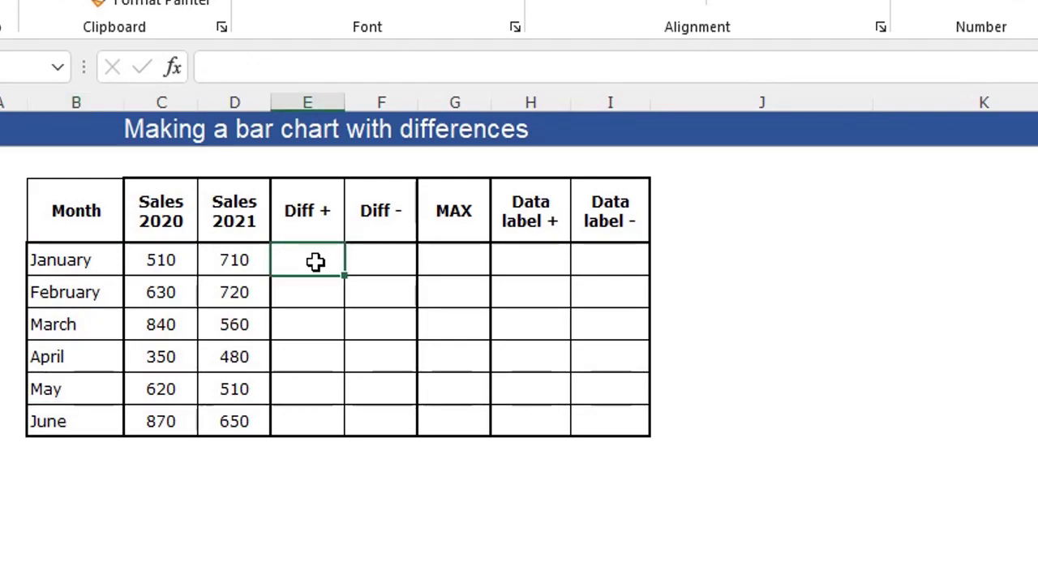
type("=IF")
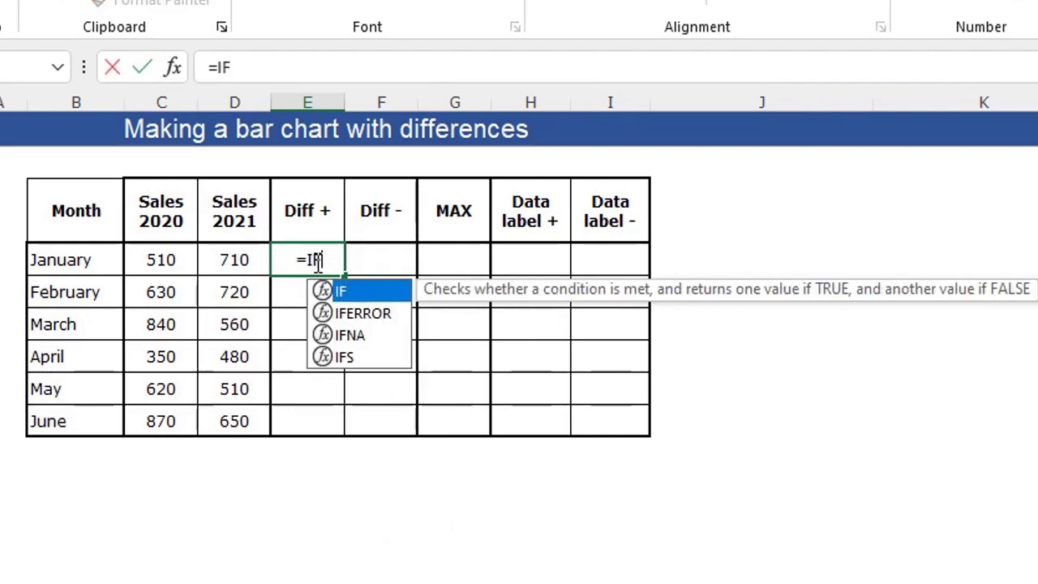
type("(")
key("Left")
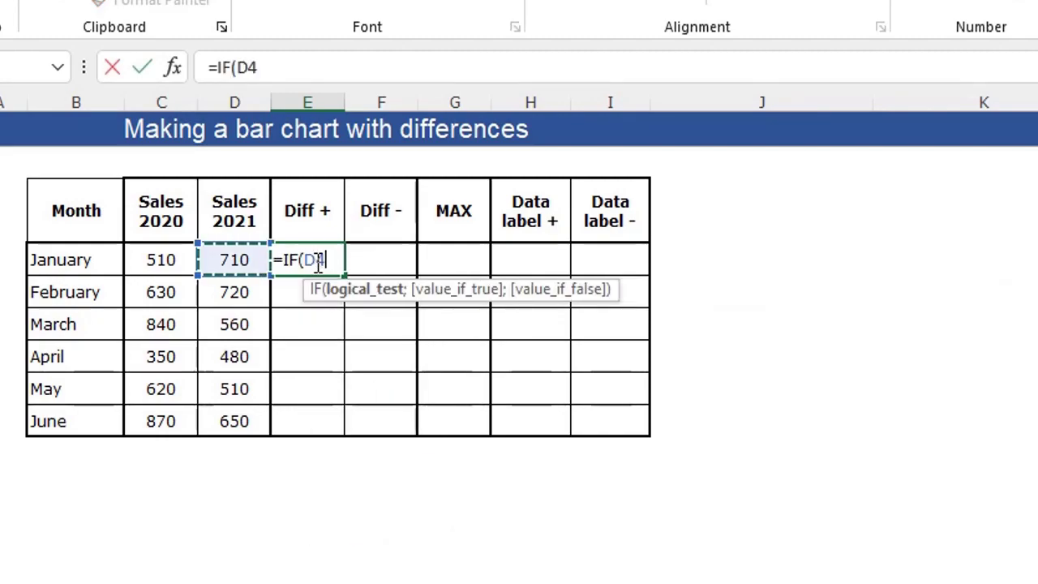
type(">")
key("Left")
key("Left")
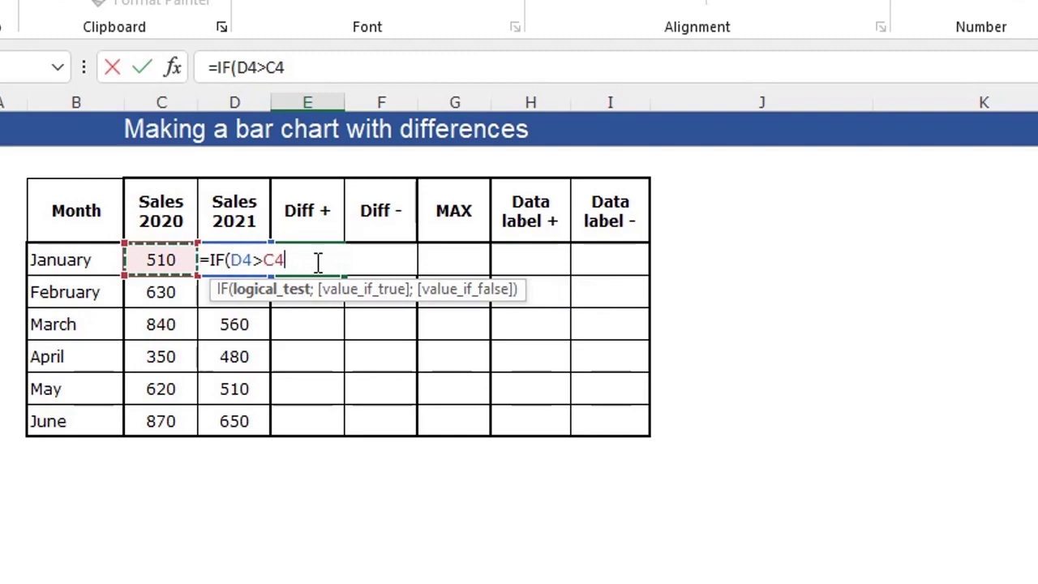
type(";")
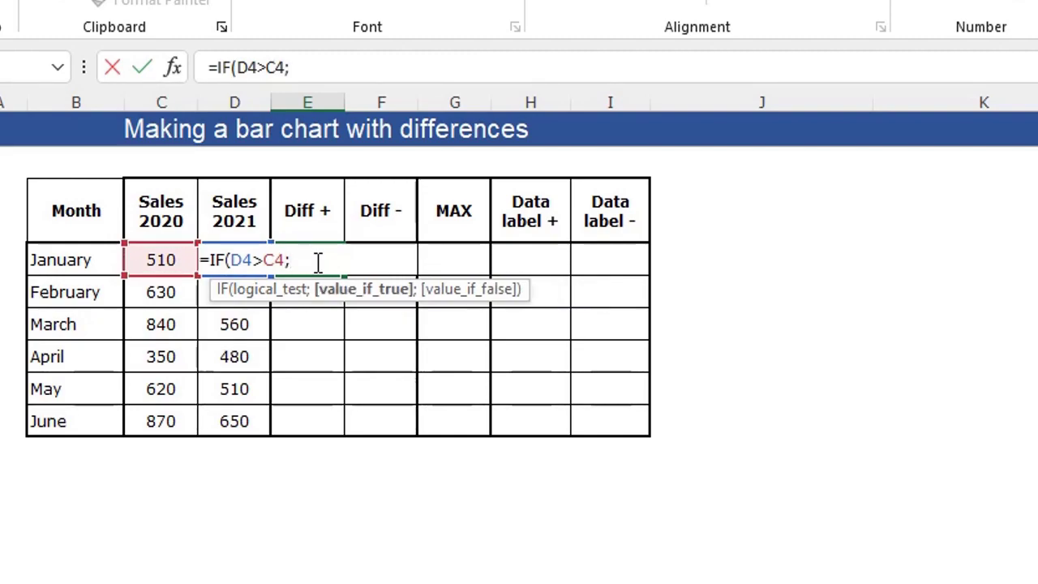
key("Left")
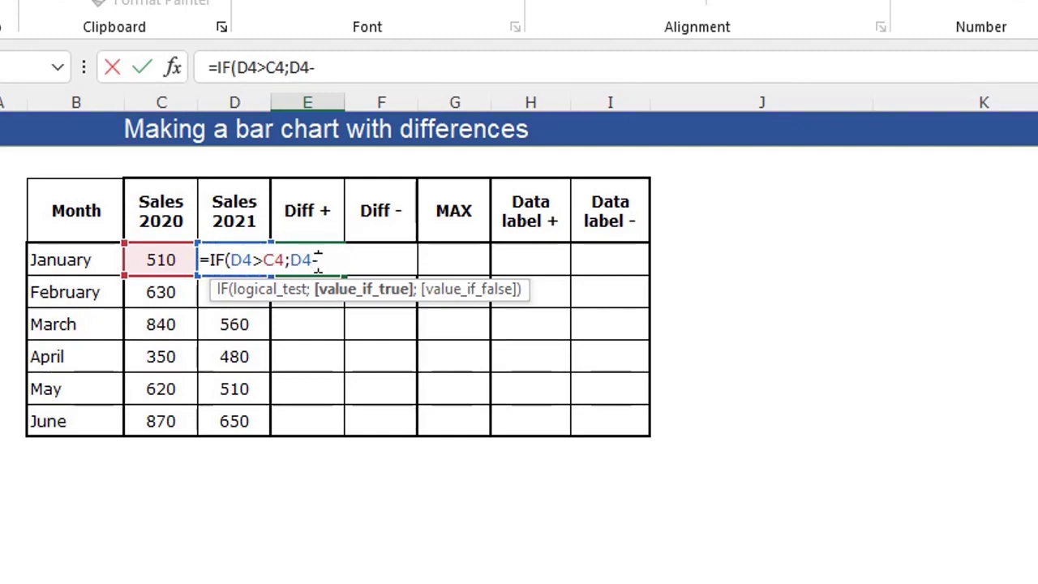
type("-")
key("Left")
key("Left")
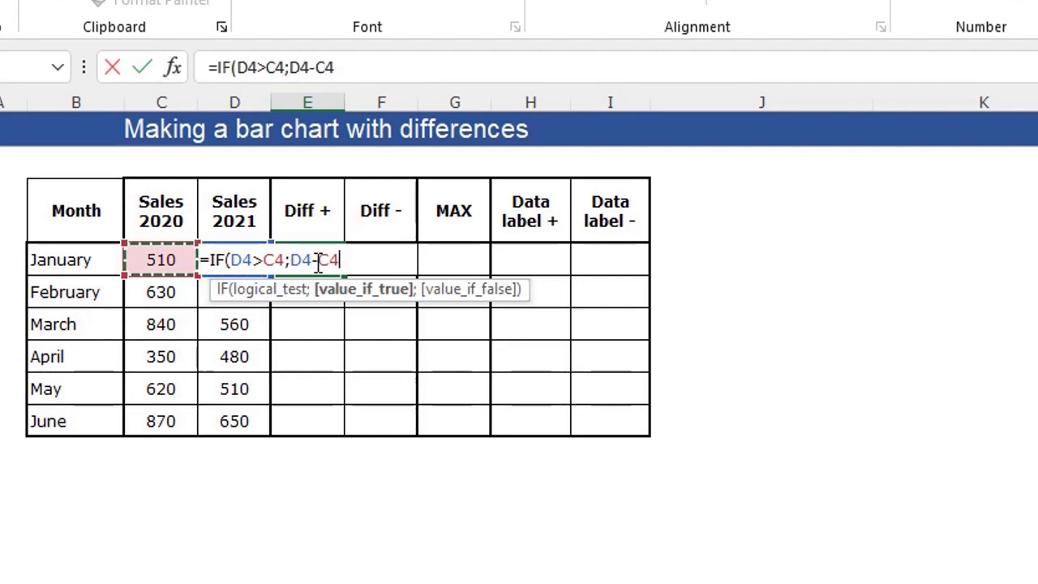
type(";0")
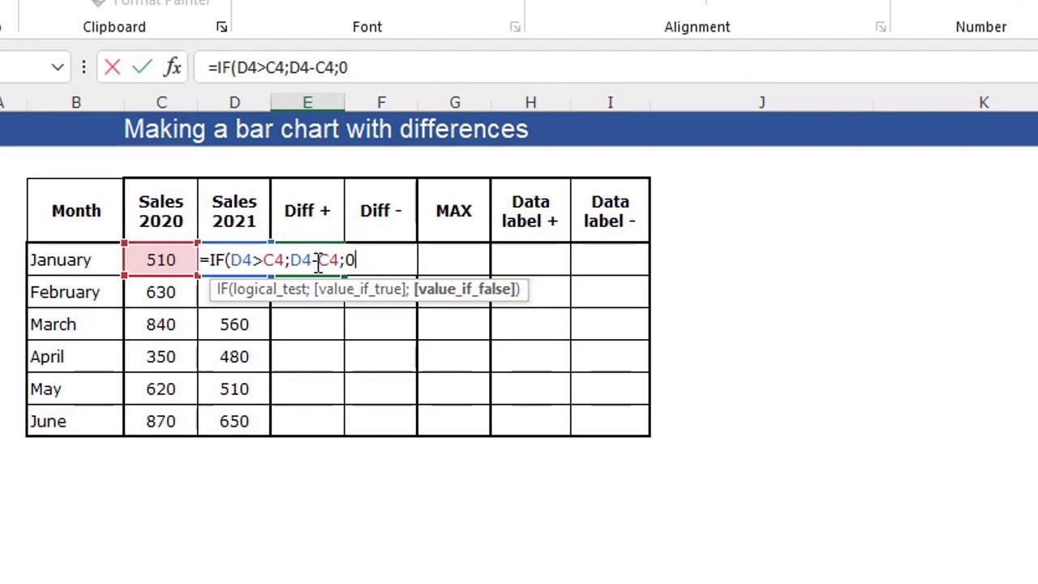
type(")")
key("Return")
Step: Enter =IF(C4>D4;C4-D4;0) as the Diff - formula for January in cell F4
key("Up")
key("Right")
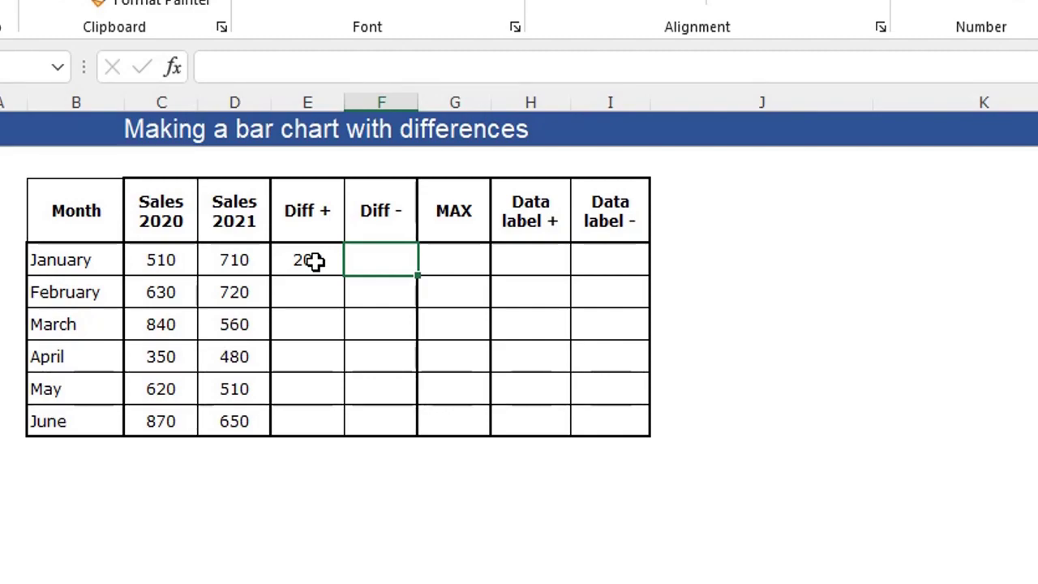
type("=IF(")
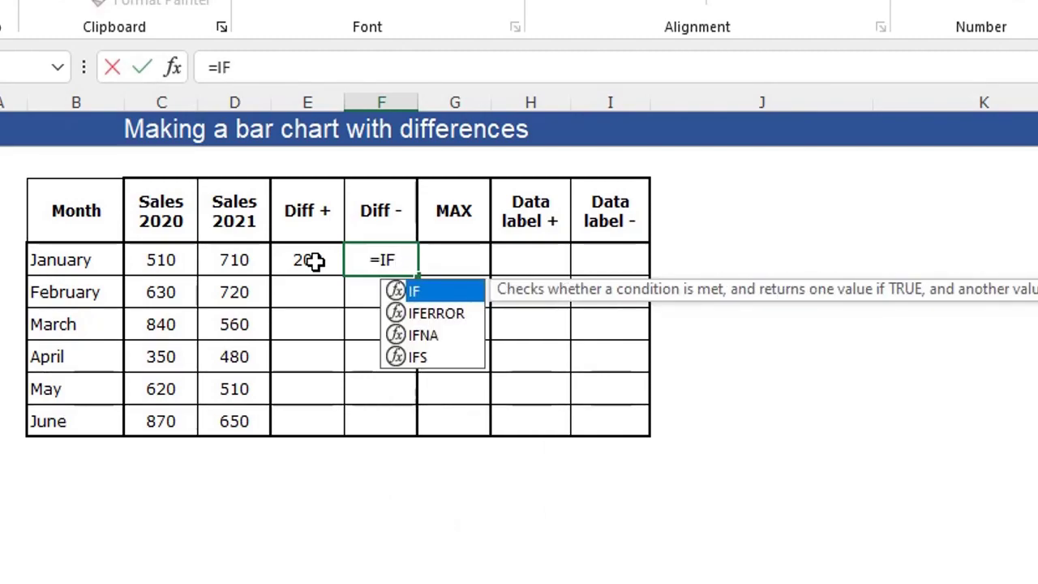
key("Left")
key("Left")
key("Left")
type(">")
key("Left")
key("Left")
key("Left")
key("Right")
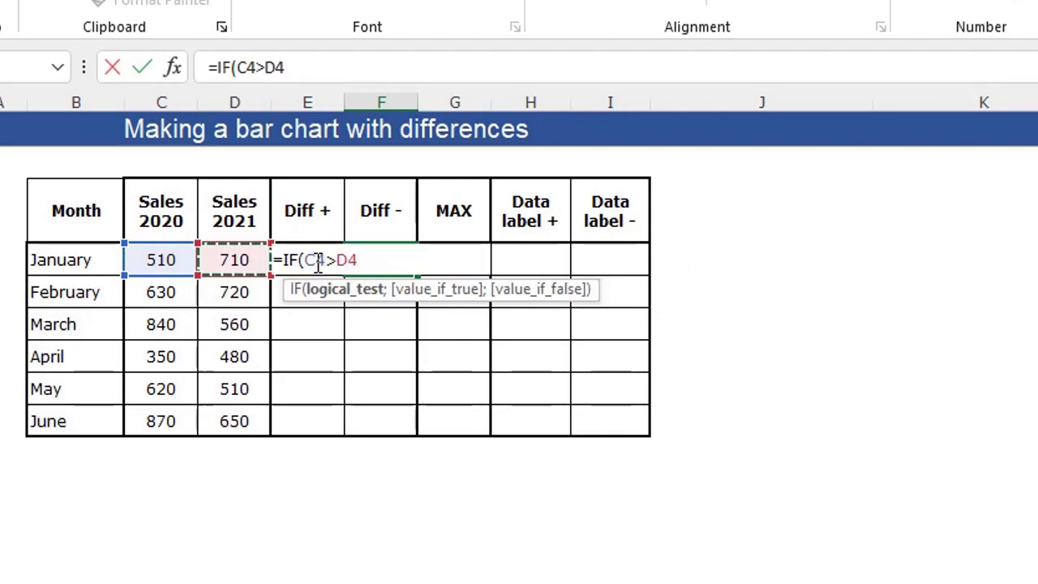
type(";")
key("Left")
key("Left")
key("Left")
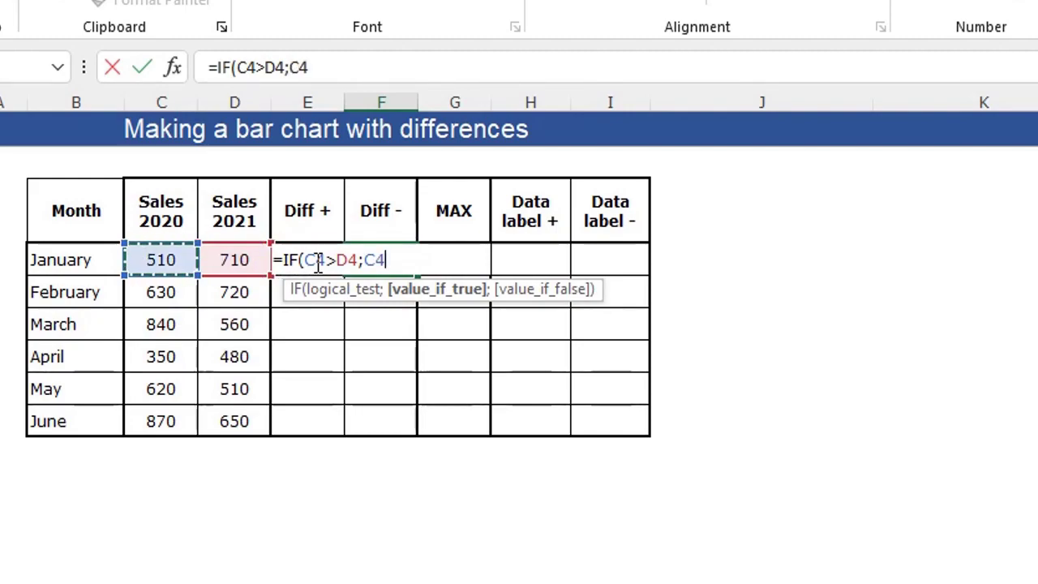
type("-")
key("Left")
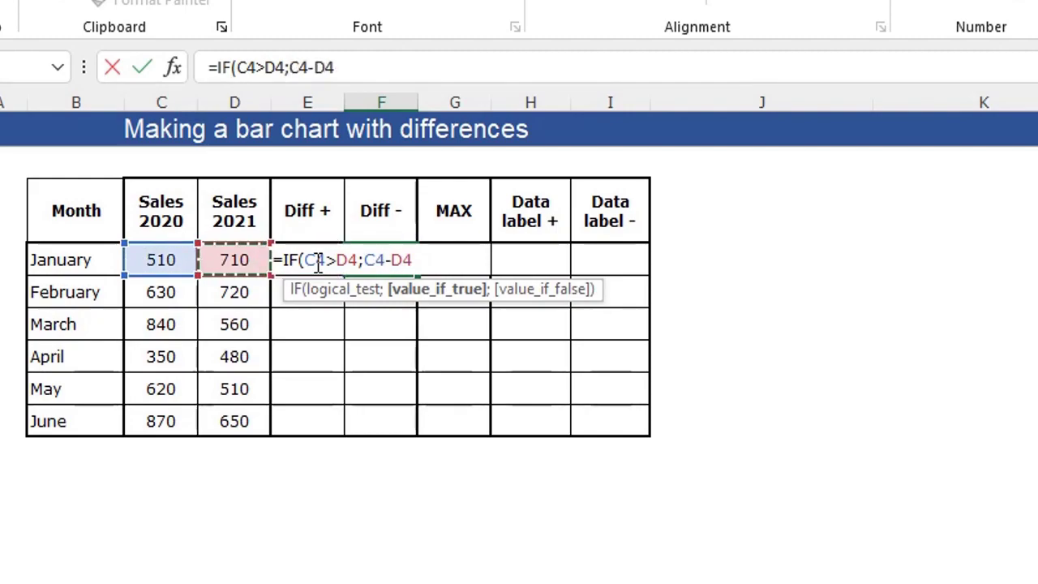
type(";0)")
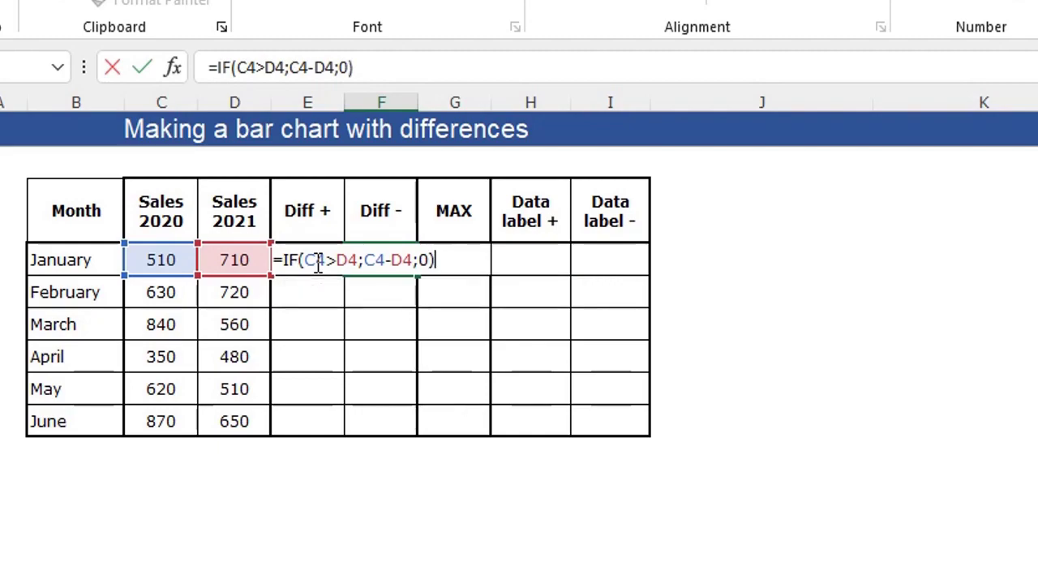
key("Return")
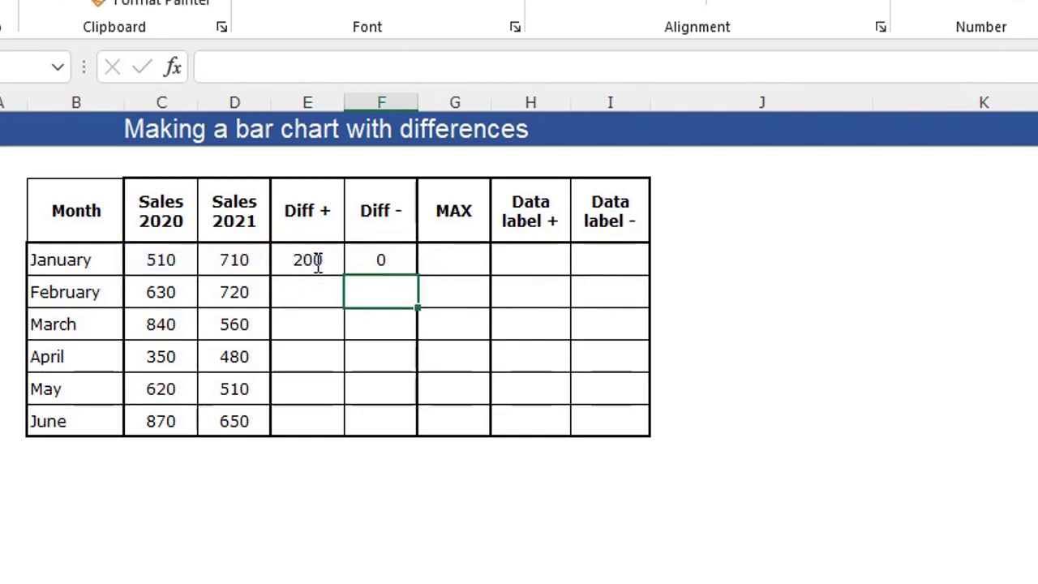
Step: Fill the January Diff + and Diff - formulas down through June without copying the formatting
left_click_drag(313, 260, 415, 438)
left_click(431, 456)
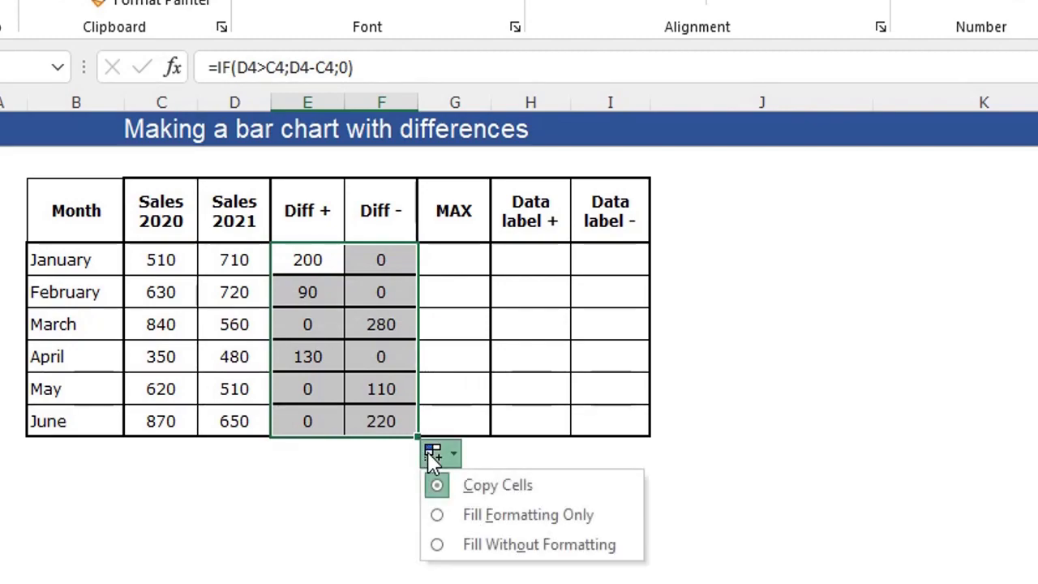
left_click(540, 546)
left_click(335, 481)
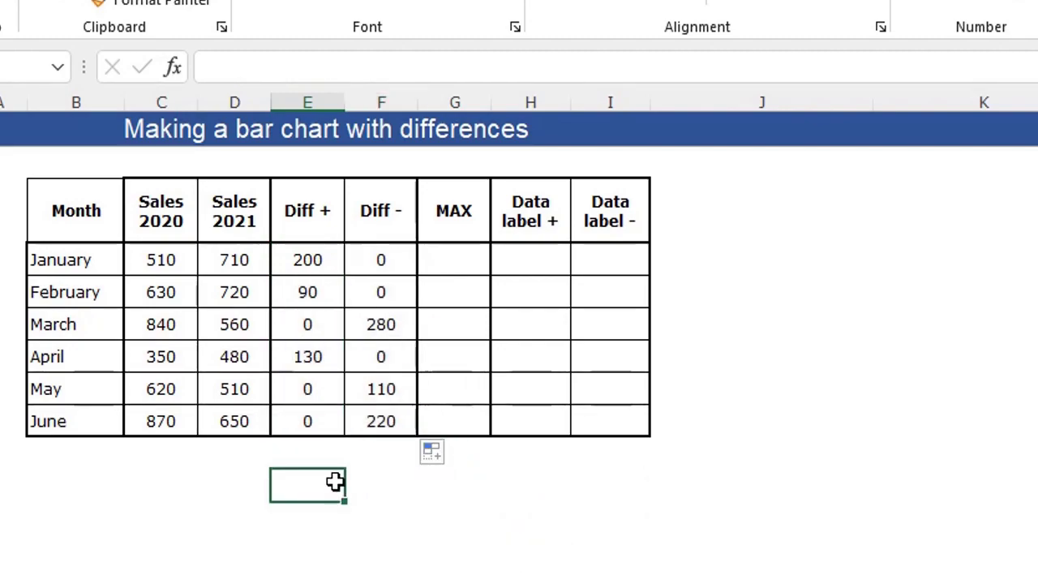
Step: Enter =MAX(C4:D4) in the MAX column for January, cell G4
left_click(453, 256)
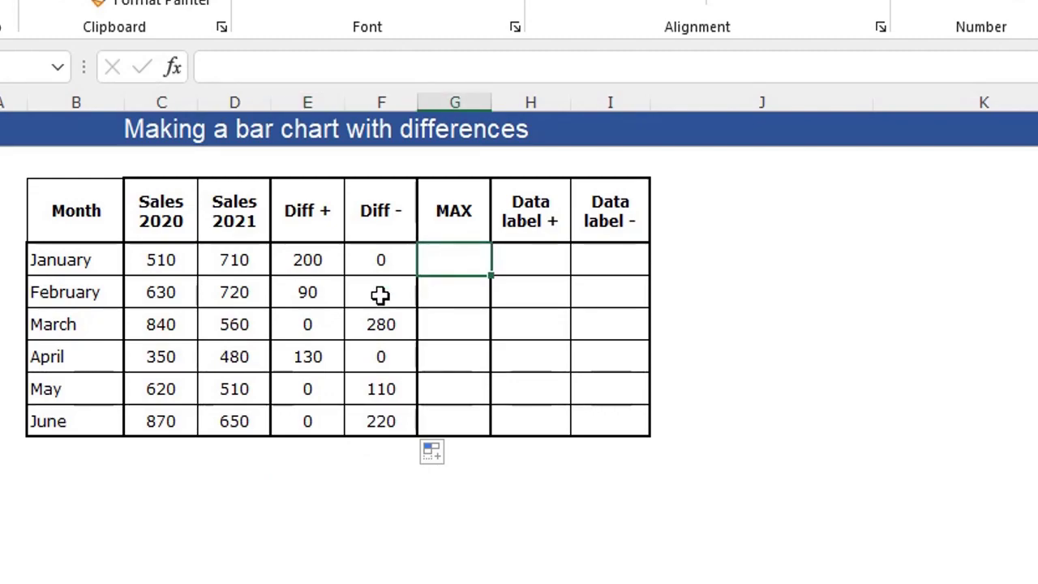
left_click_drag(153, 260, 216, 260)
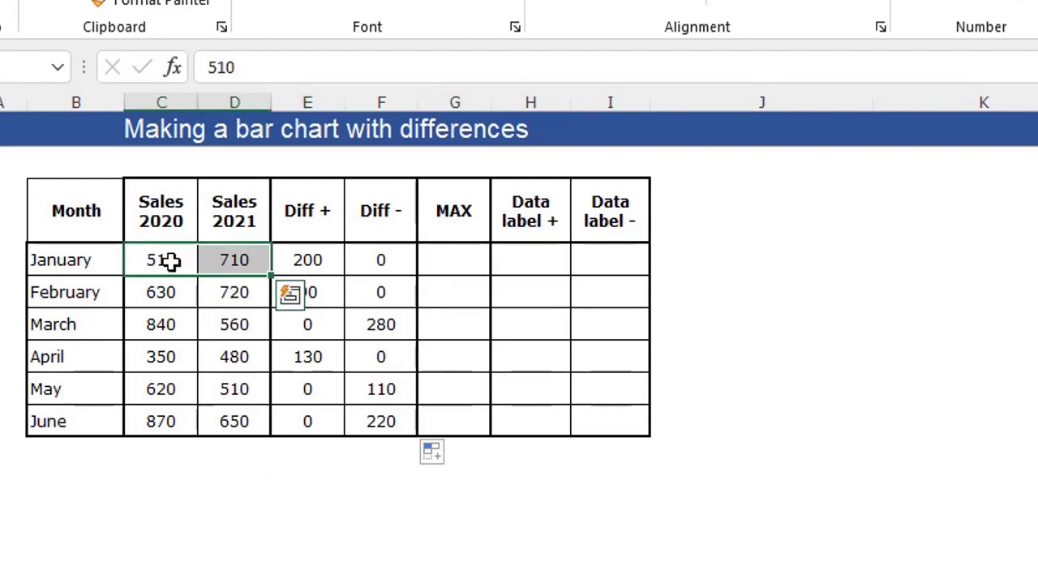
left_click(438, 257)
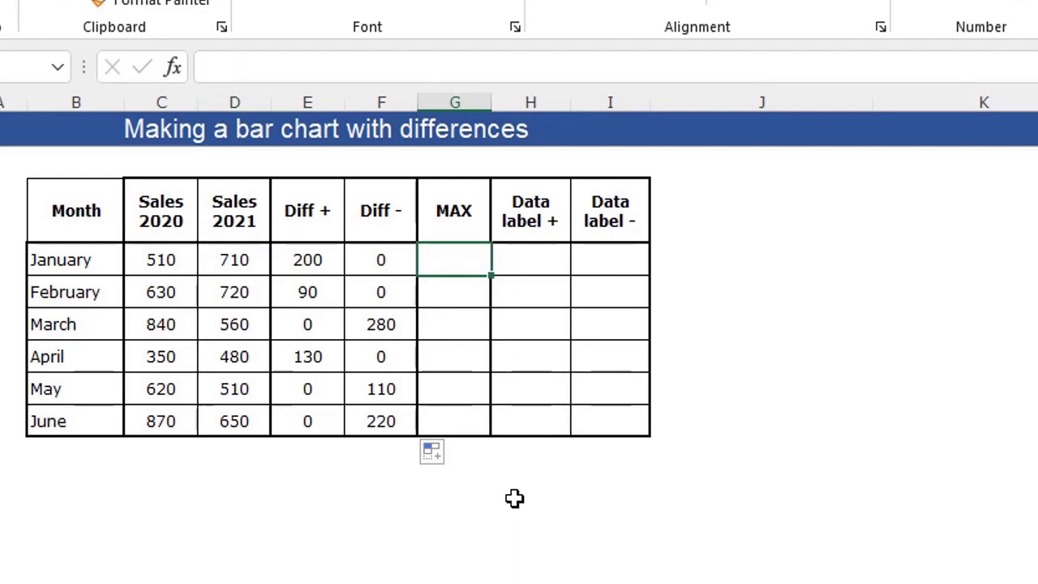
type("=MAX(")
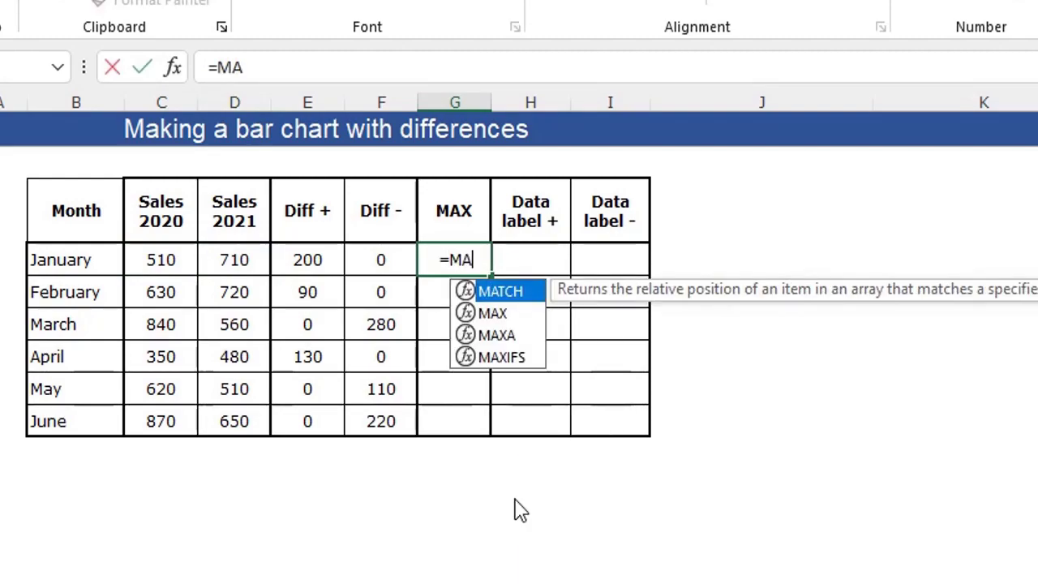
key("Left")
key("Left")
key("Left")
key("Left")
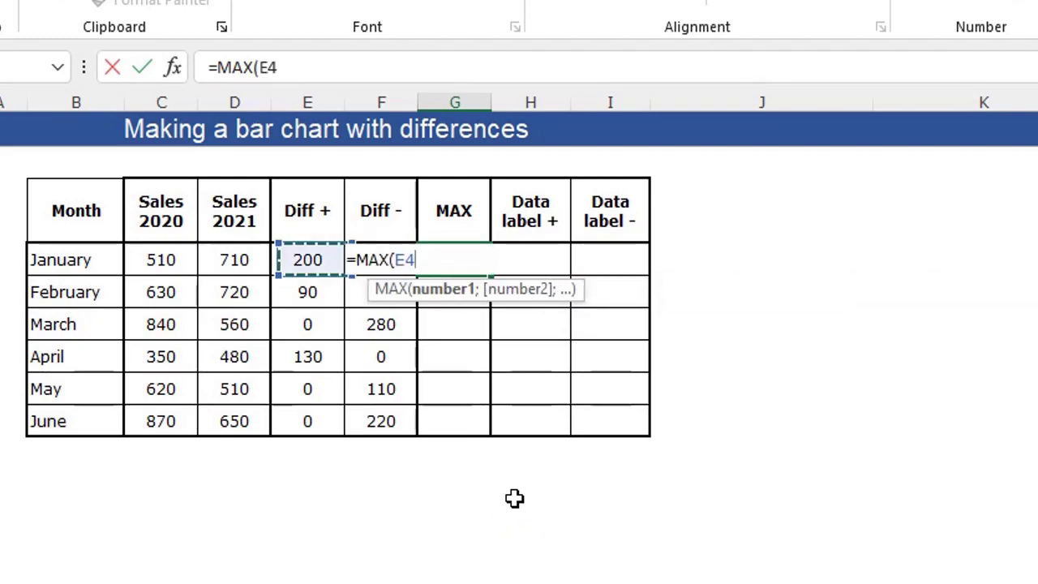
key("shift+Right")
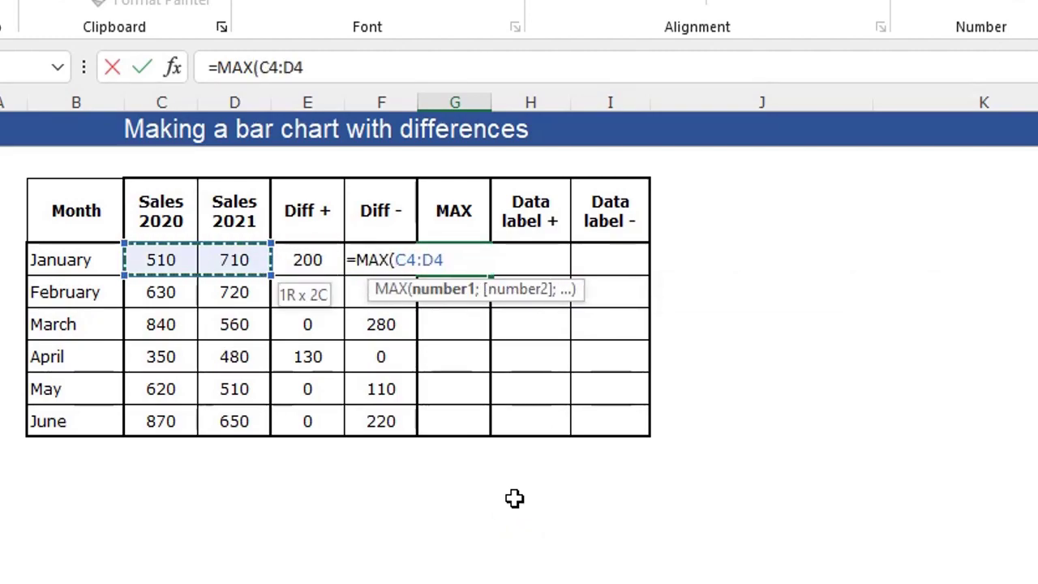
type(")")
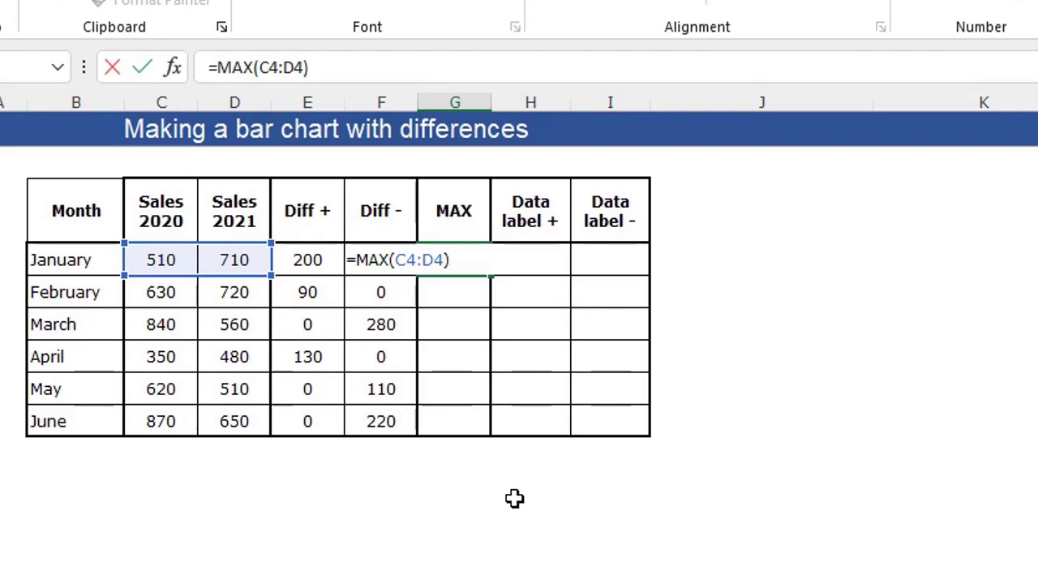
key("Return")
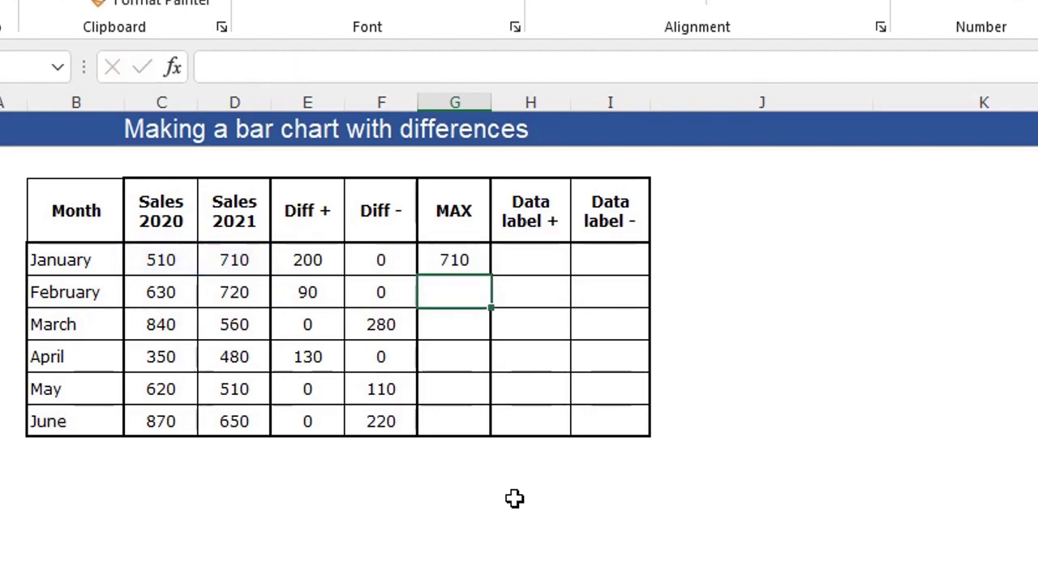
Step: Fill the January MAX formula down through June without copying the formatting
left_click(449, 260)
left_click_drag(491, 275, 491, 430)
left_click(505, 454)
left_click(567, 545)
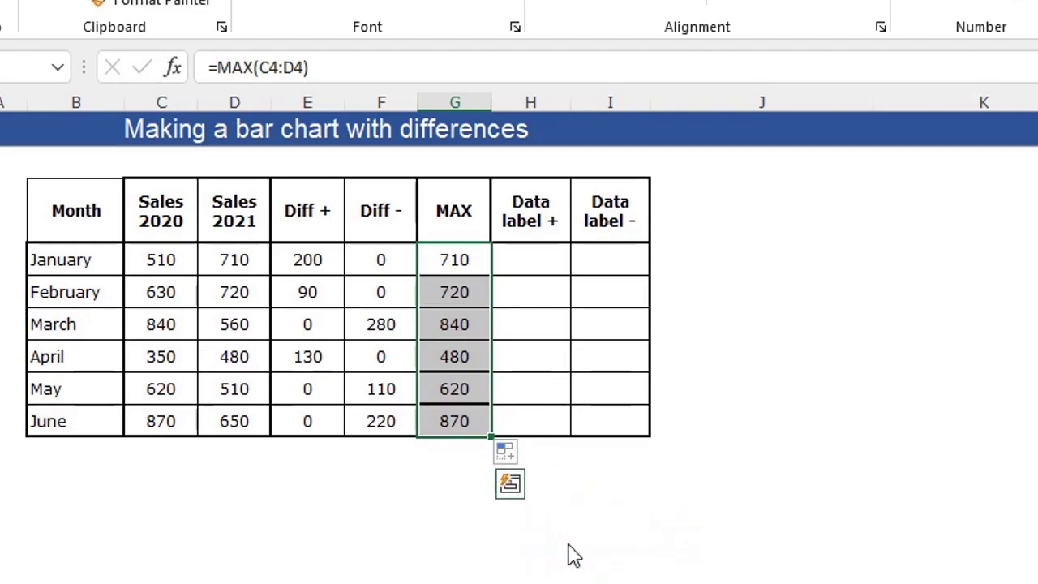
left_click(554, 539)
Step: Enter =IF(D4>C4;E4/D4;"") as the Data label + formula for January in cell H4
left_click(533, 260)
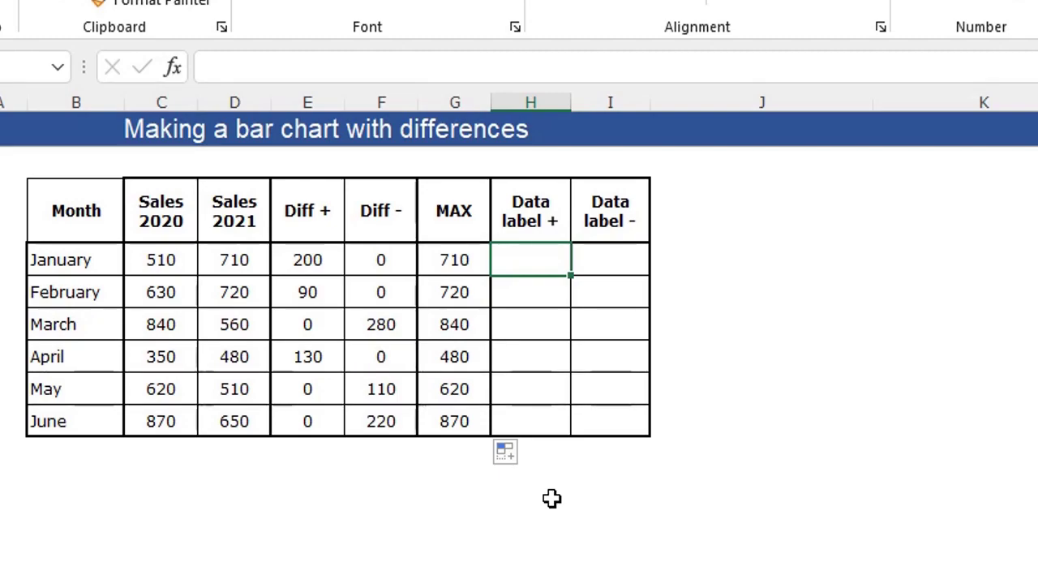
key("Up")
key("Tab")
key("Return")
type("=IF(")
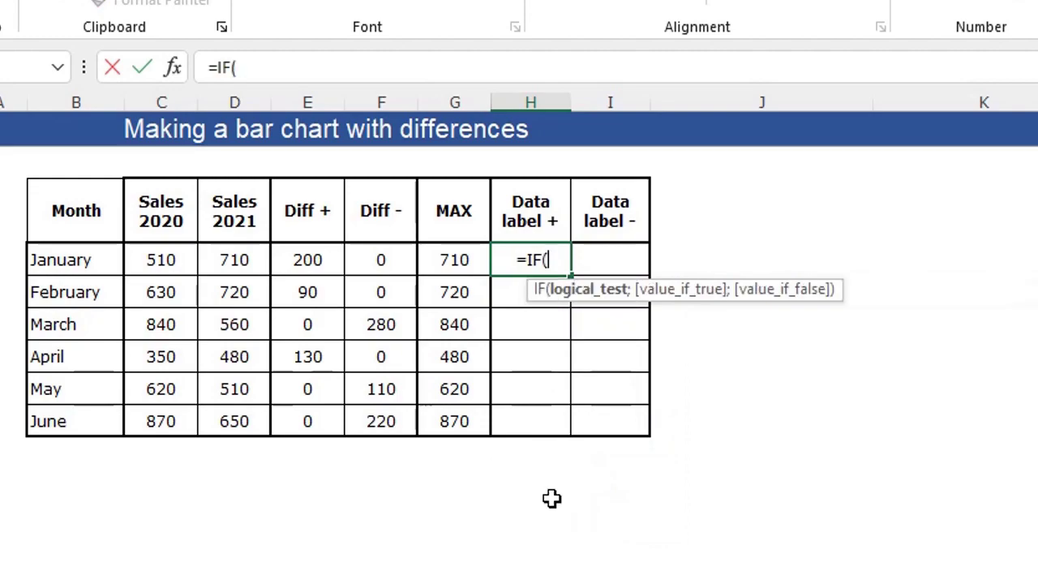
key("Left")
key("Left")
key("Left")
key("Left")
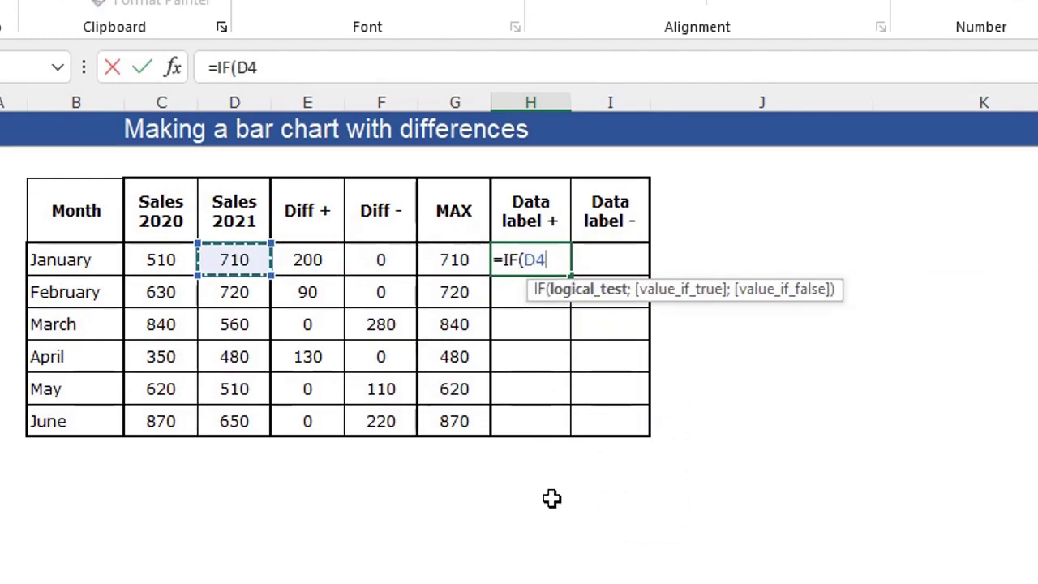
type(">G4")
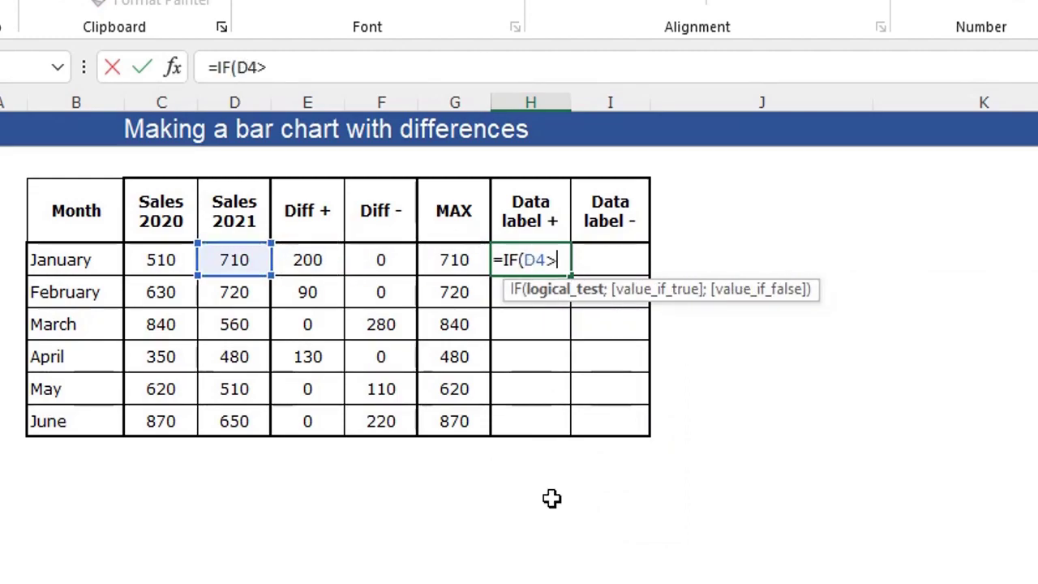
key("Left")
key("Left")
key("Left")
key("Left")
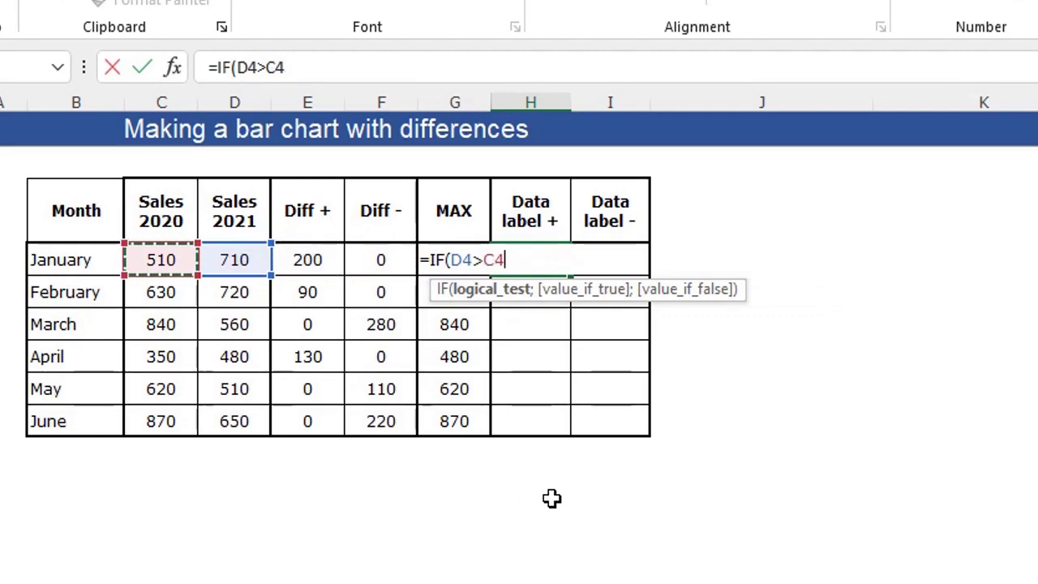
type(";")
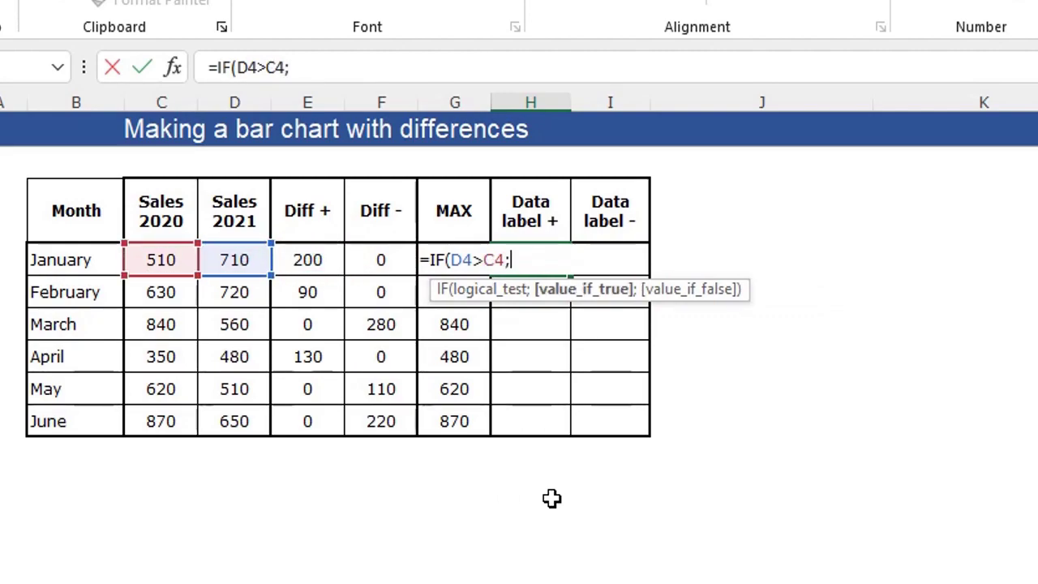
key("Left")
key("Left")
key("Left")
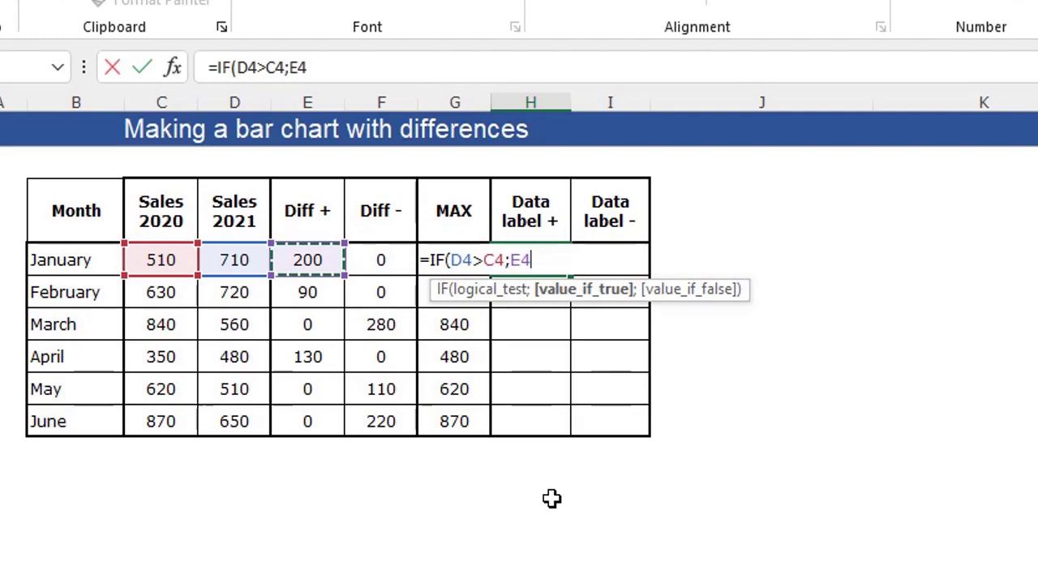
type("/")
key("Left")
key("Left")
key("Left")
key("Left")
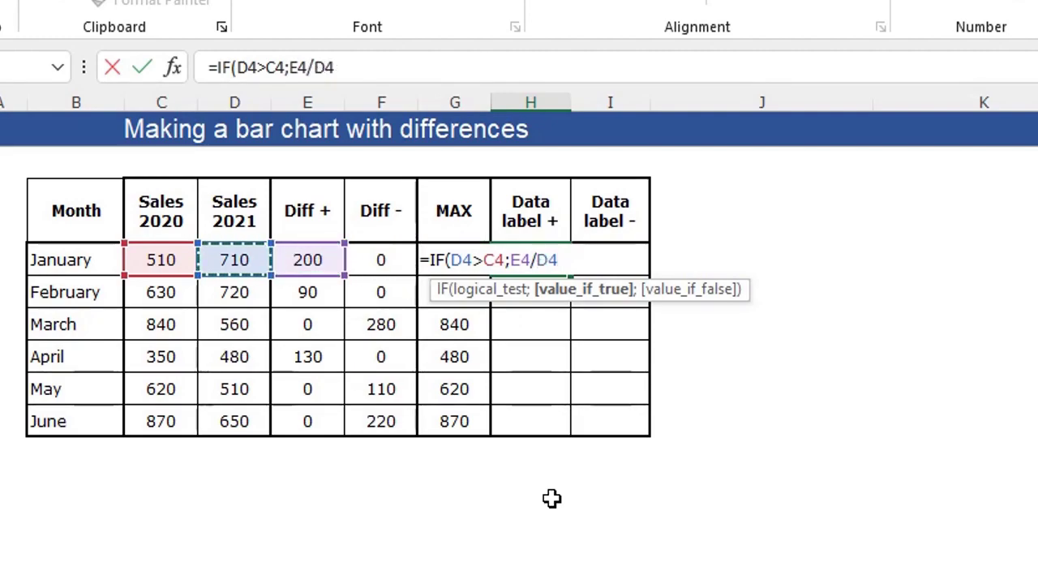
type(";0")
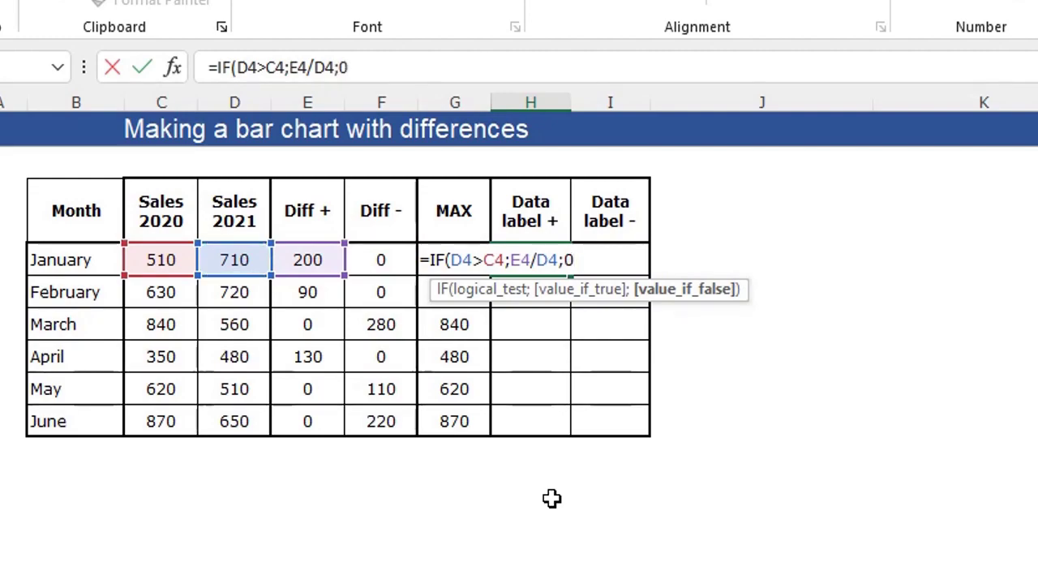
type(")")
key("BackSpace")
key("BackSpace")
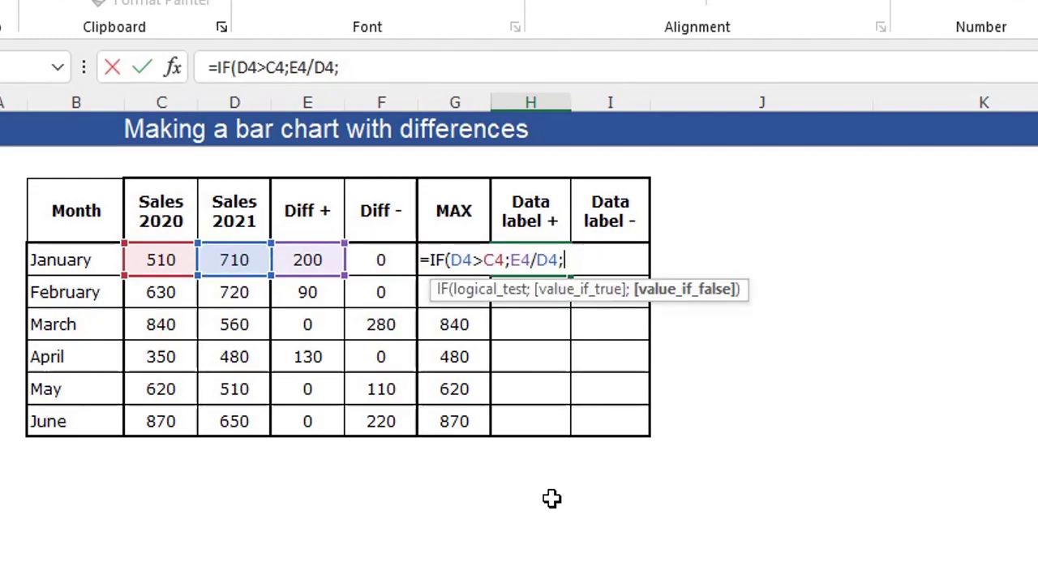
type("\"\"")
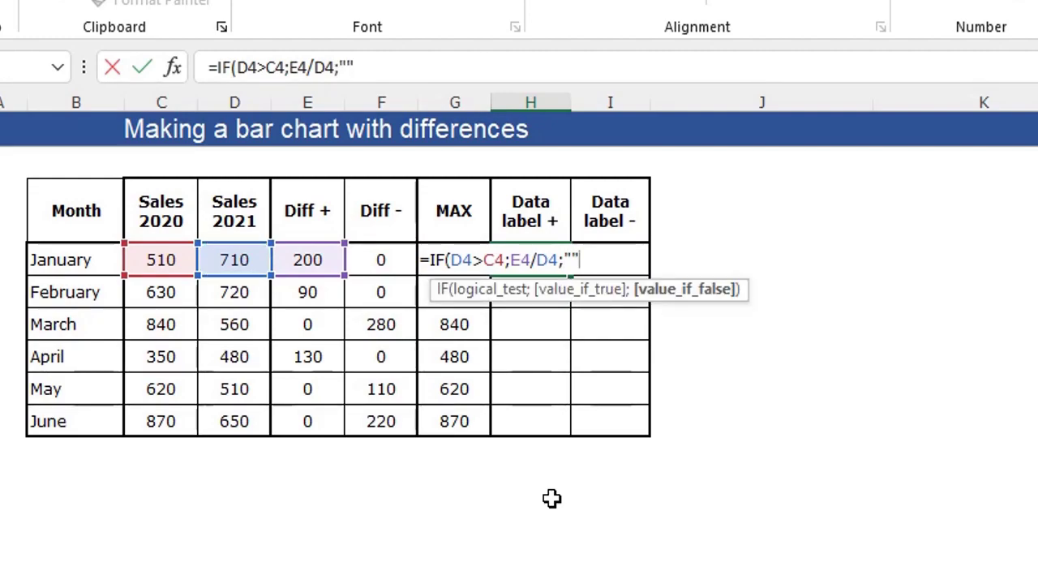
type(")")
key("Return")
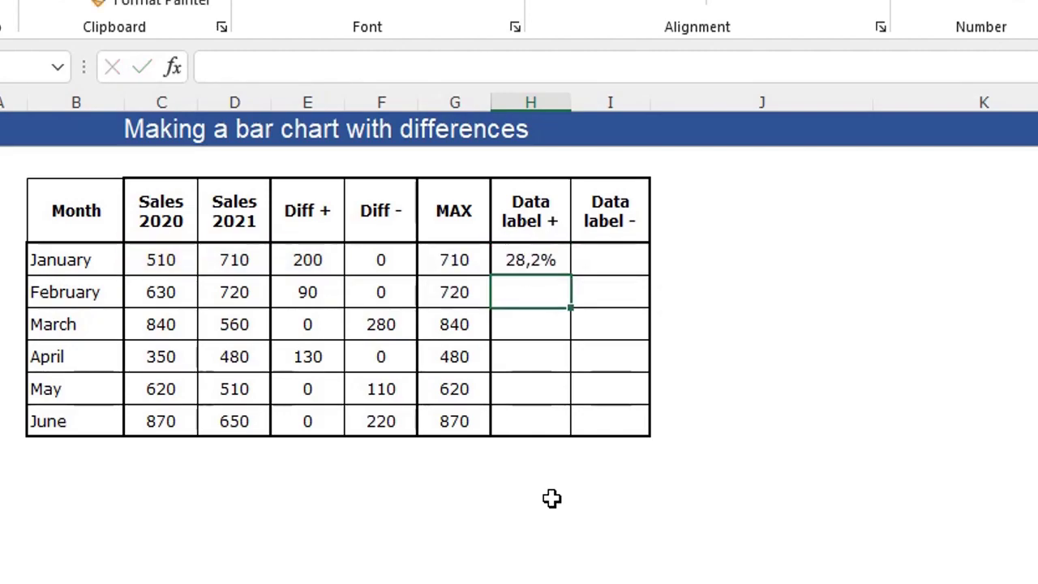
Step: Enter =IF(C4>D4;F4/C4;"") as the Data label - formula for January in cell I4
key("Up")
key("Right")
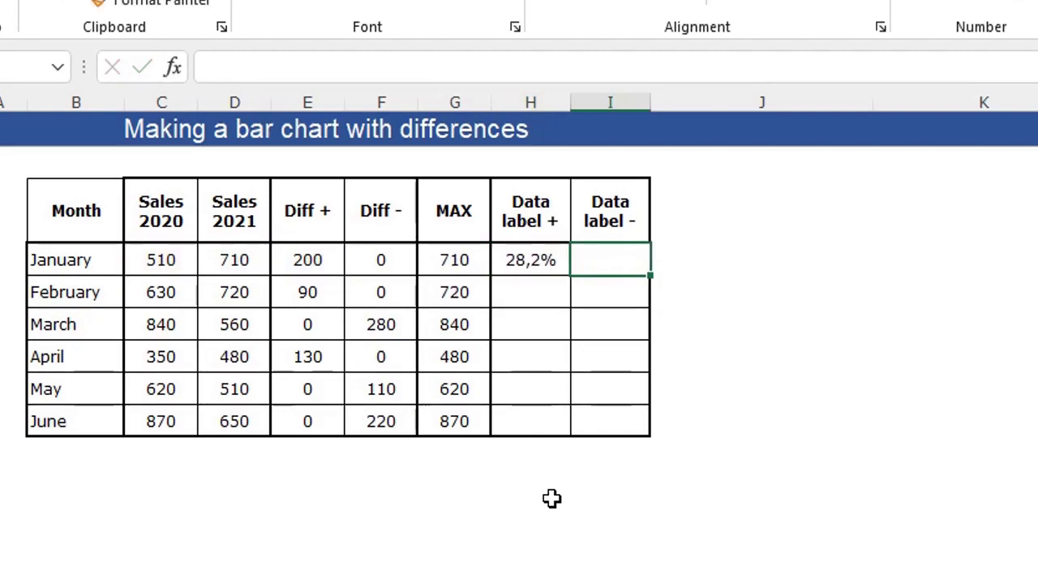
type("=")
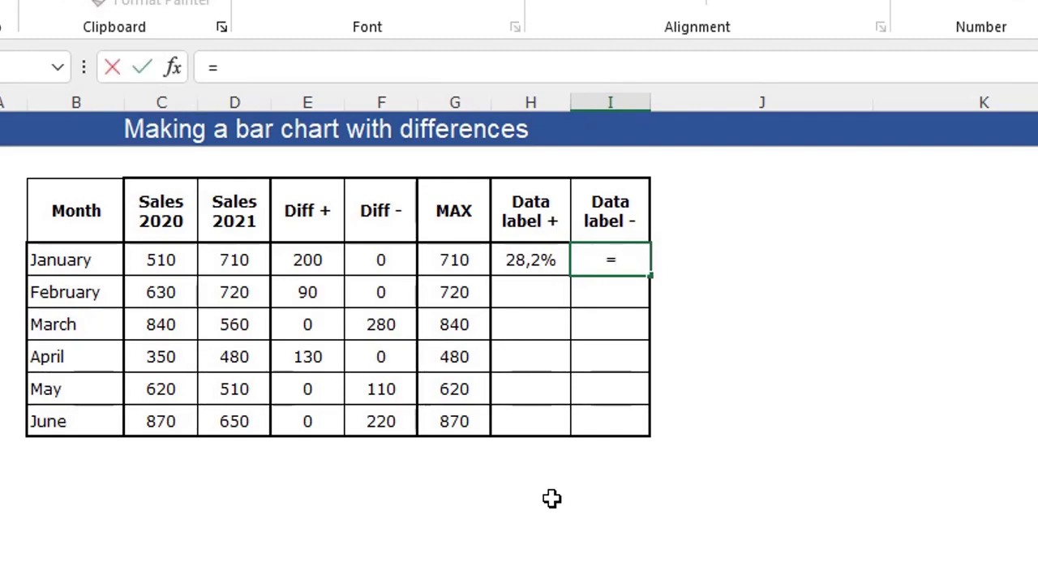
type("IF(")
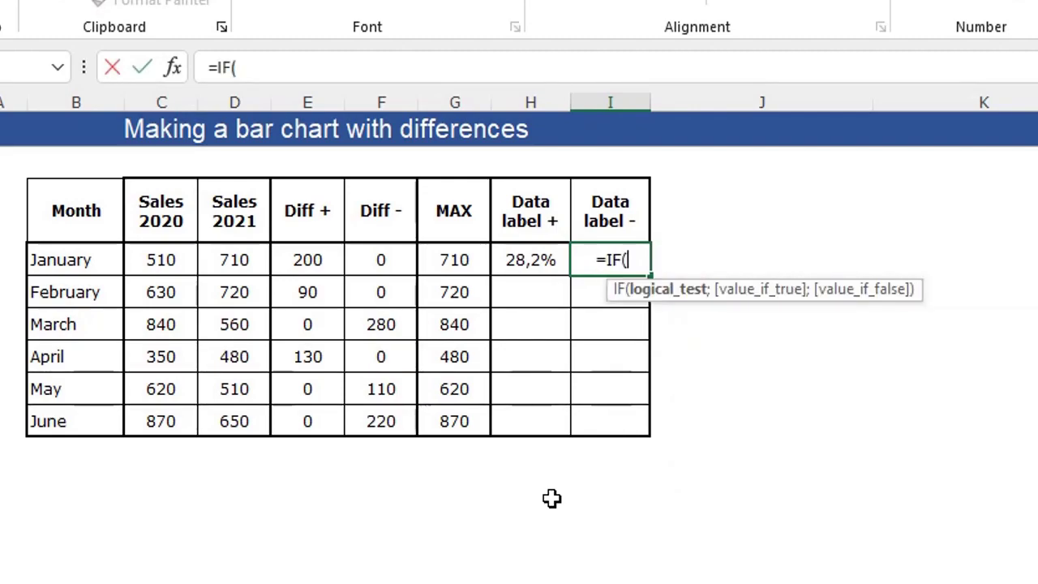
key("Left")
key("Left")
key("Left")
key("Left")
key("Left")
key("Left")
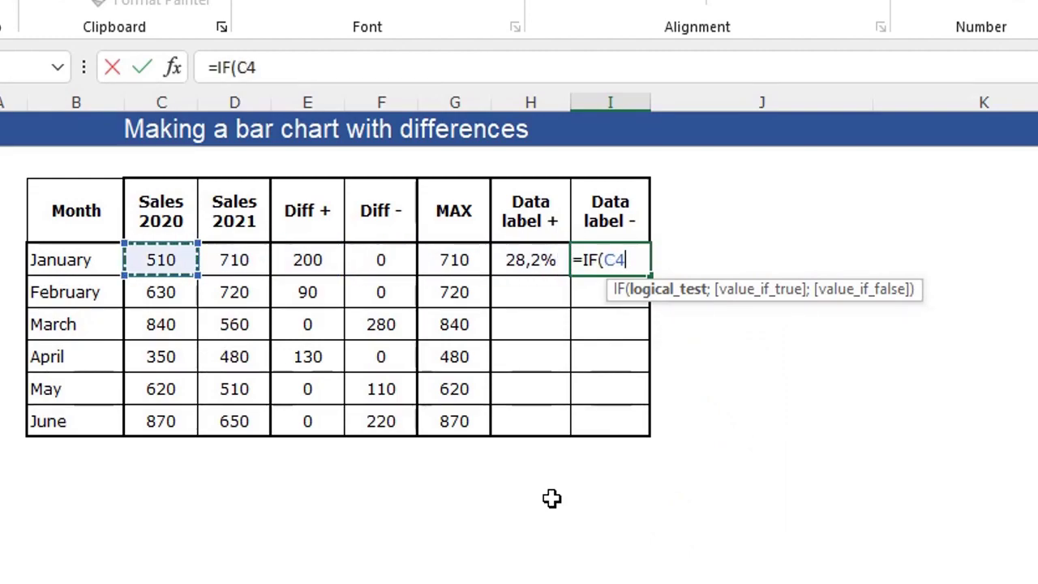
type(">")
key("Left")
key("Left")
key("Left")
key("Left")
key("Left")
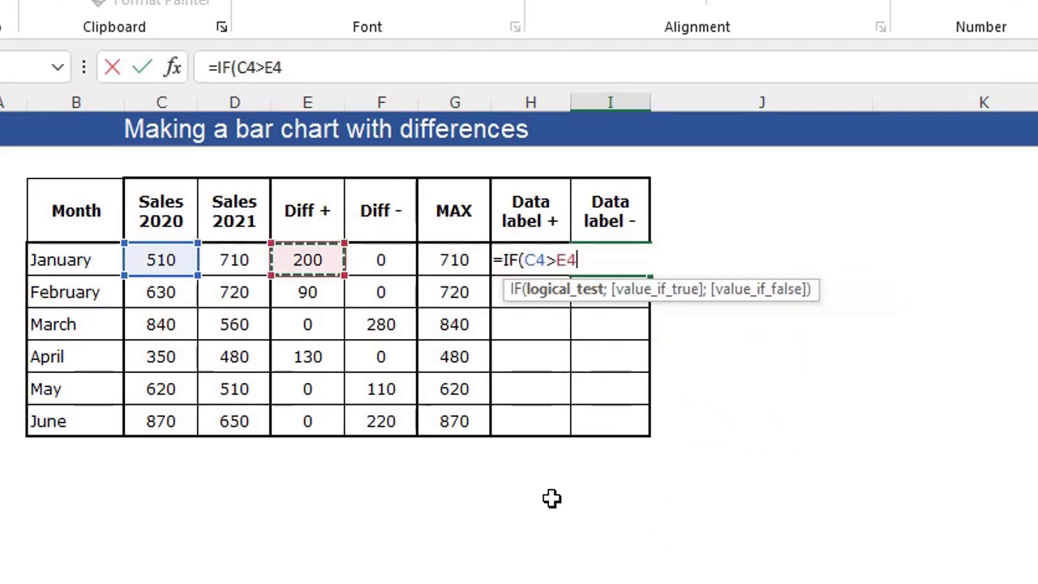
type(";")
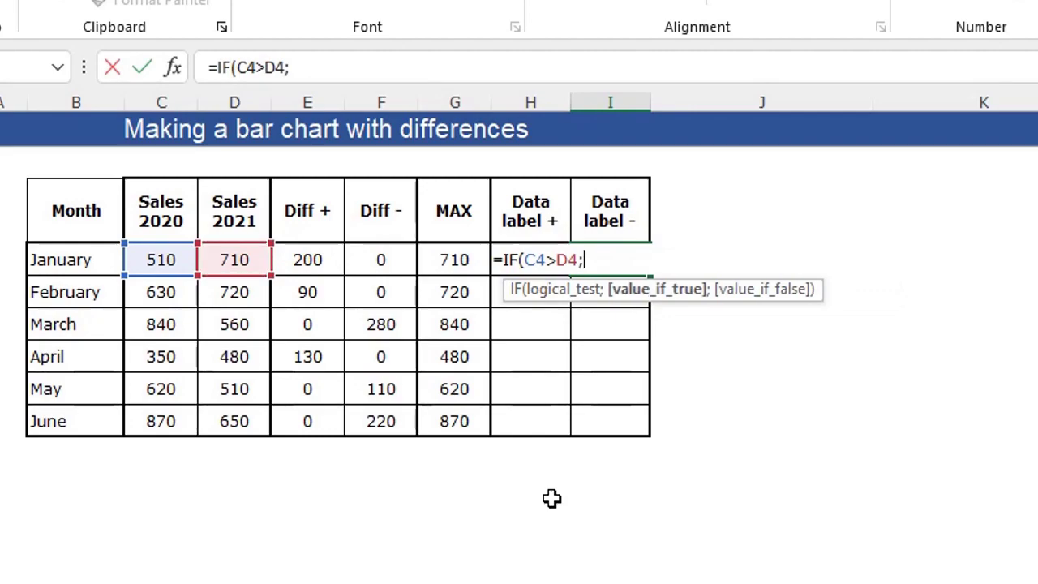
key("Left")
key("Left")
key("Left")
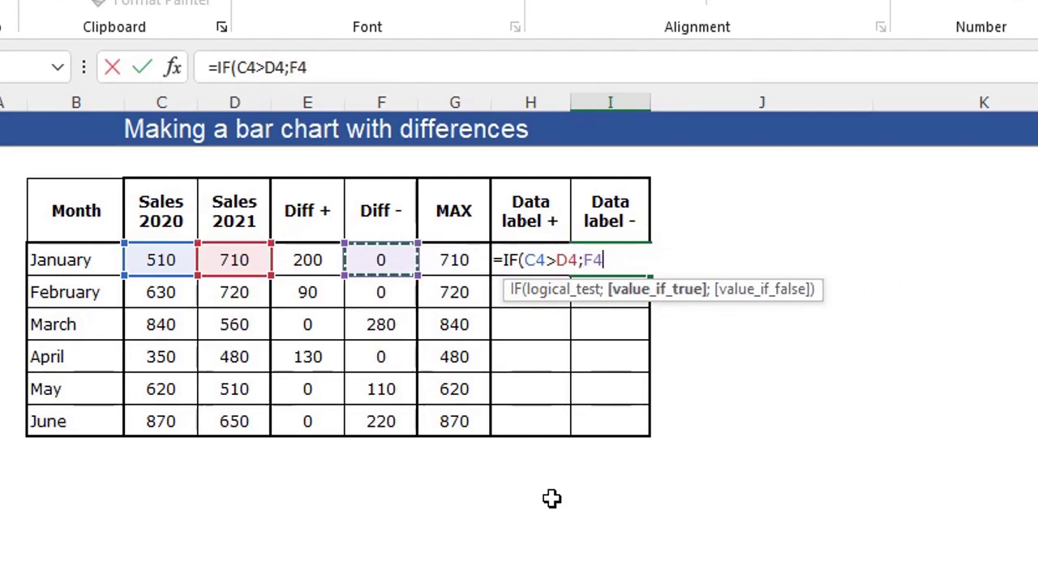
type("/")
key("Left")
key("Left")
key("Left")
key("Left")
key("Left")
key("Left")
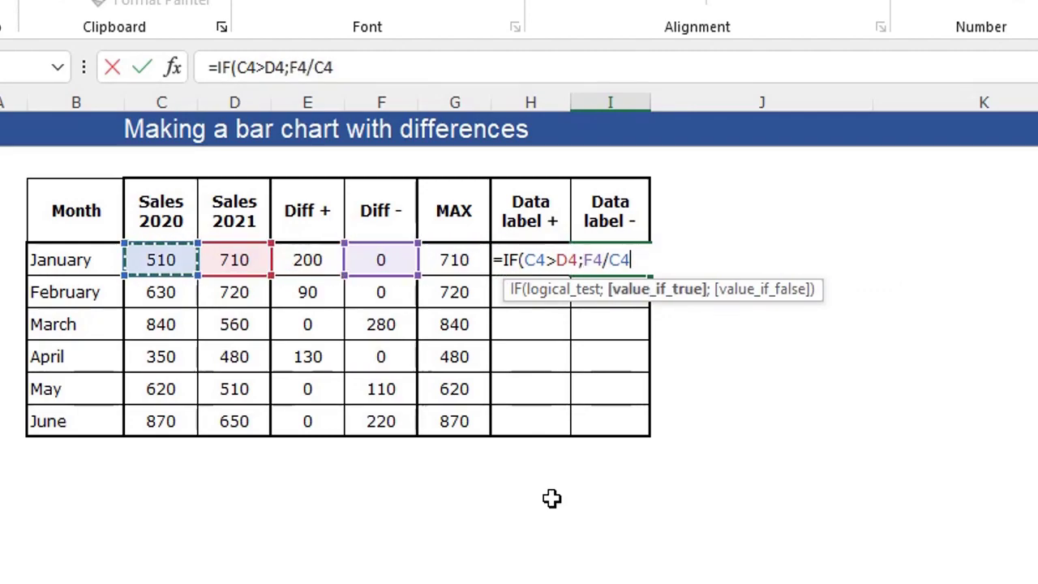
type(";")
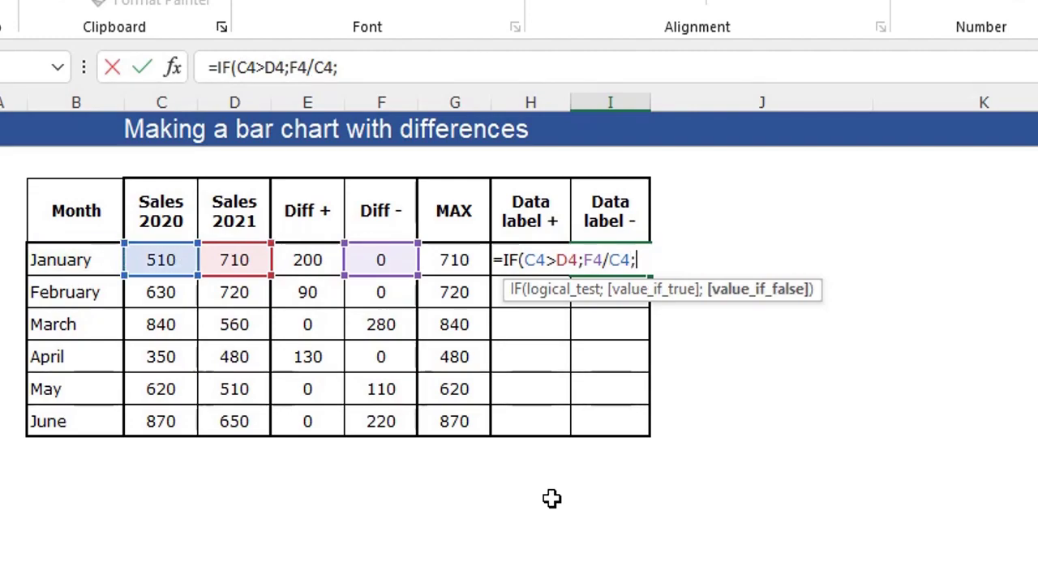
type("\"\")")
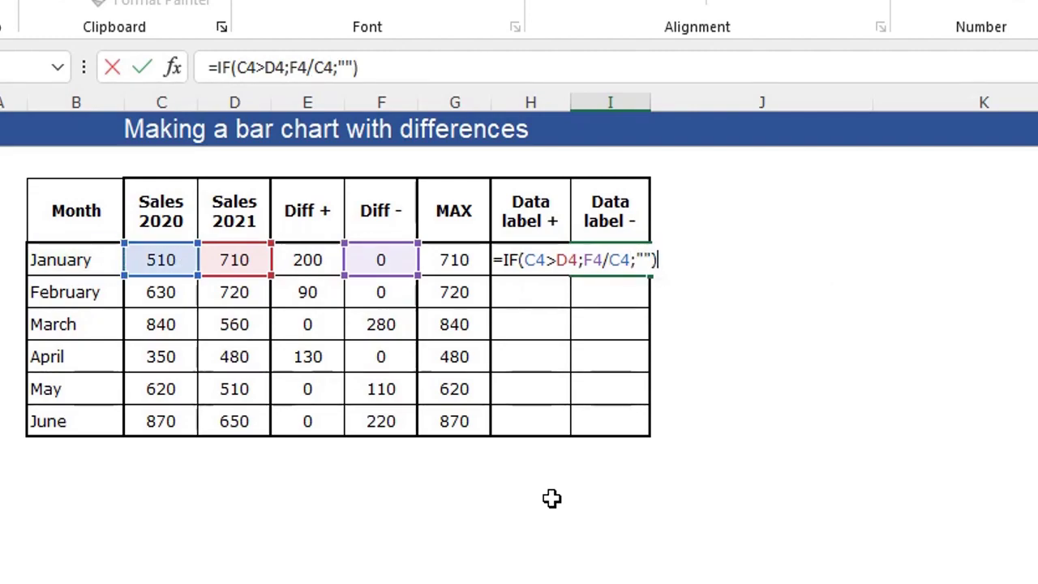
key("Return")
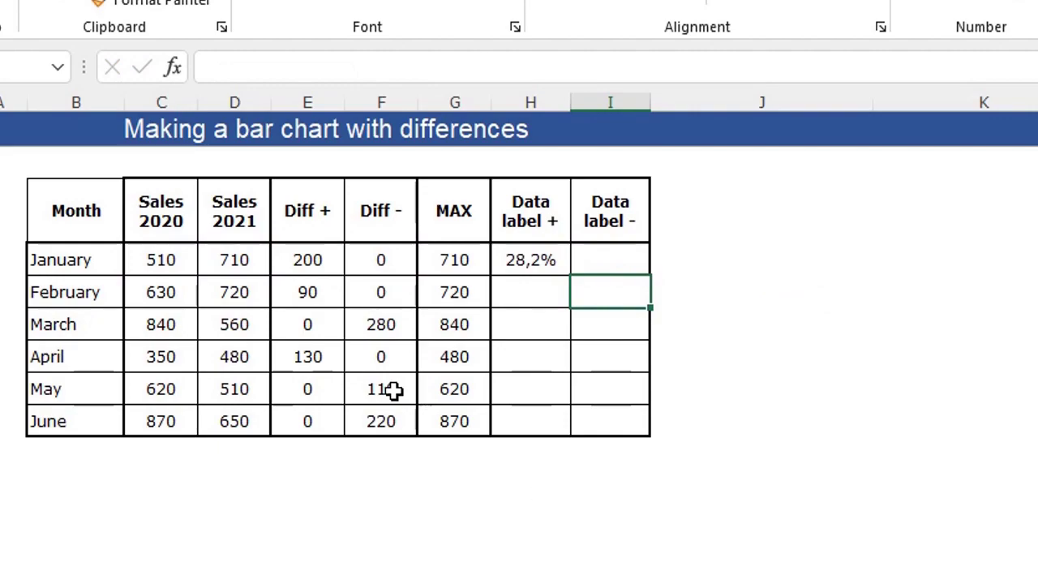
Step: Fill the January Data label + and Data label - formulas down through June without copying the formatting
left_click_drag(531, 261, 616, 261)
left_click_drag(649, 294, 636, 441)
left_click(673, 453)
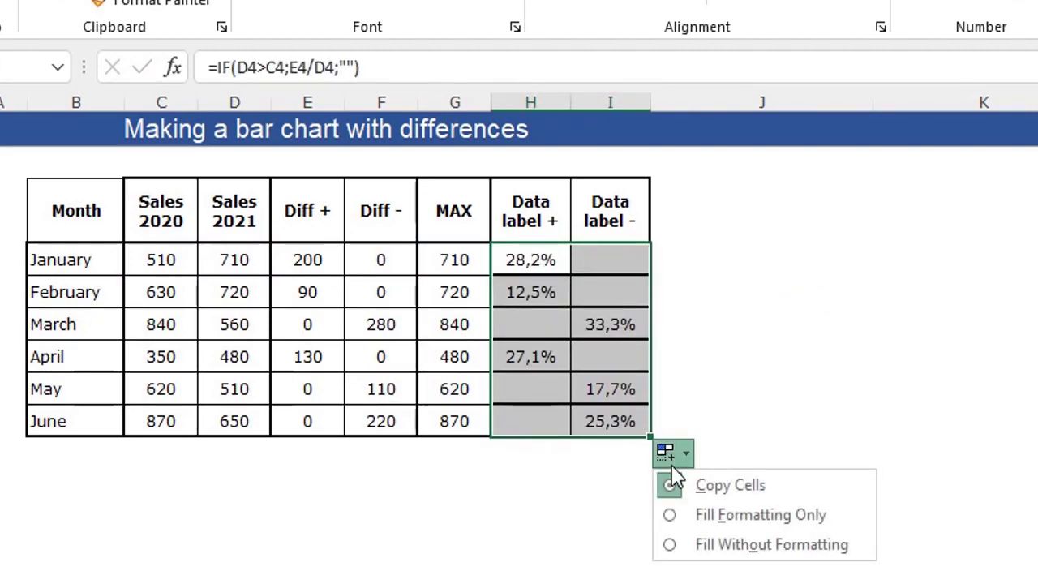
left_click(769, 547)
left_click(531, 577)
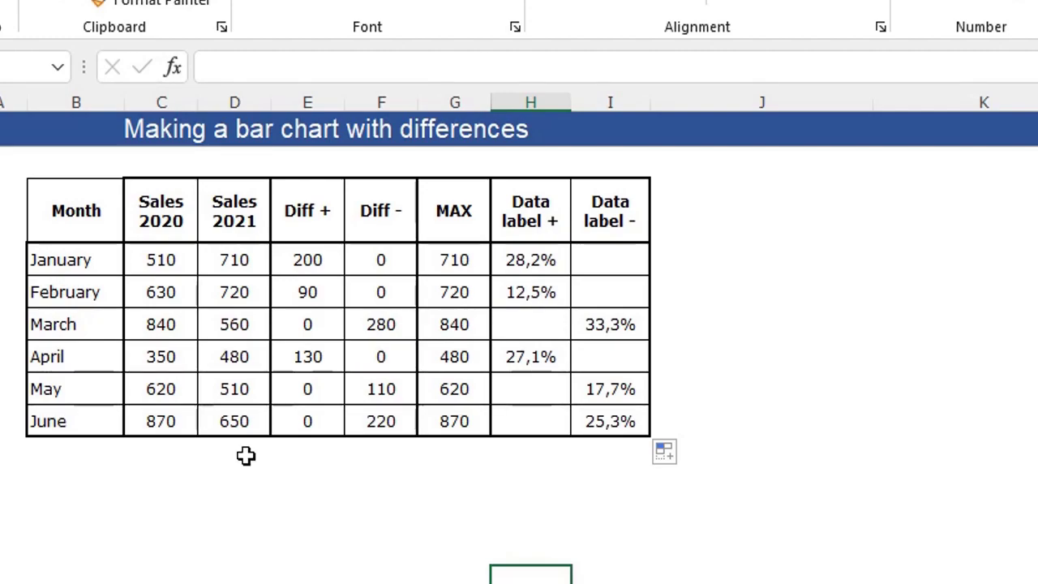
Step: Insert a clustered column chart from the Month, Sales 2020 and Sales 2021 data in B3:D9 and place it beside the table
left_click_drag(59, 212, 225, 413)
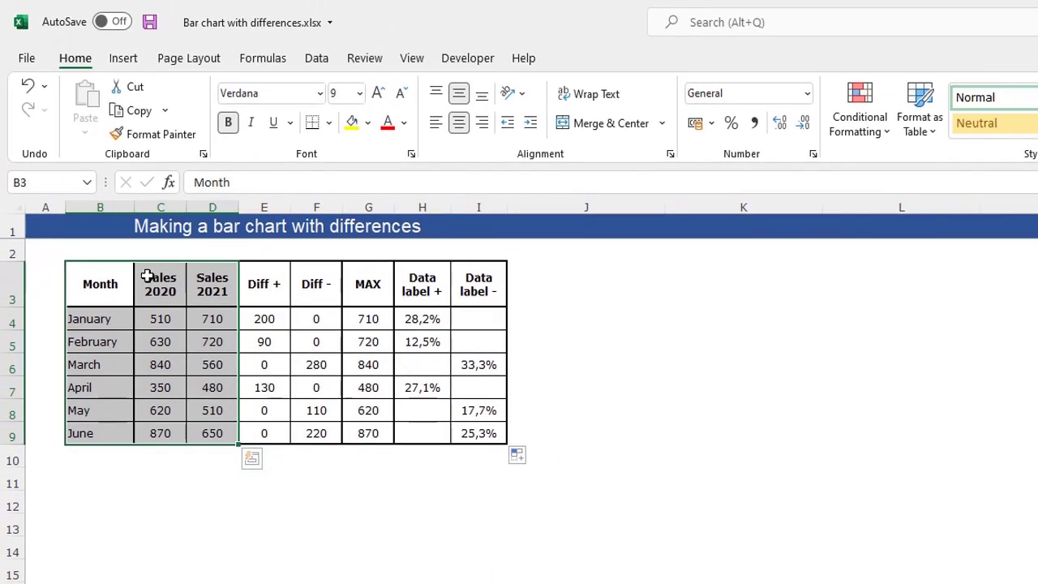
left_click(123, 39)
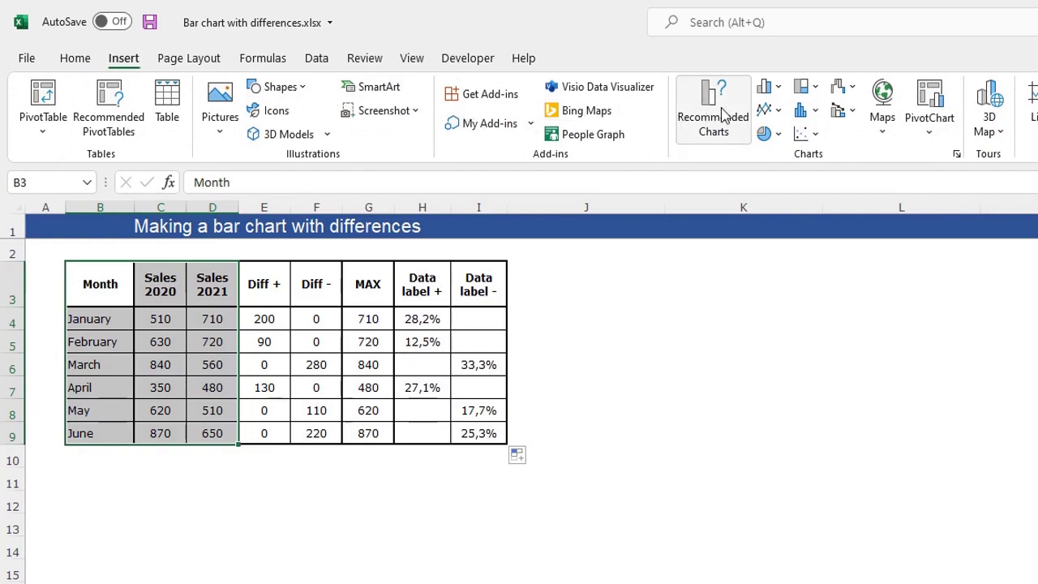
left_click(767, 87)
left_click(774, 154)
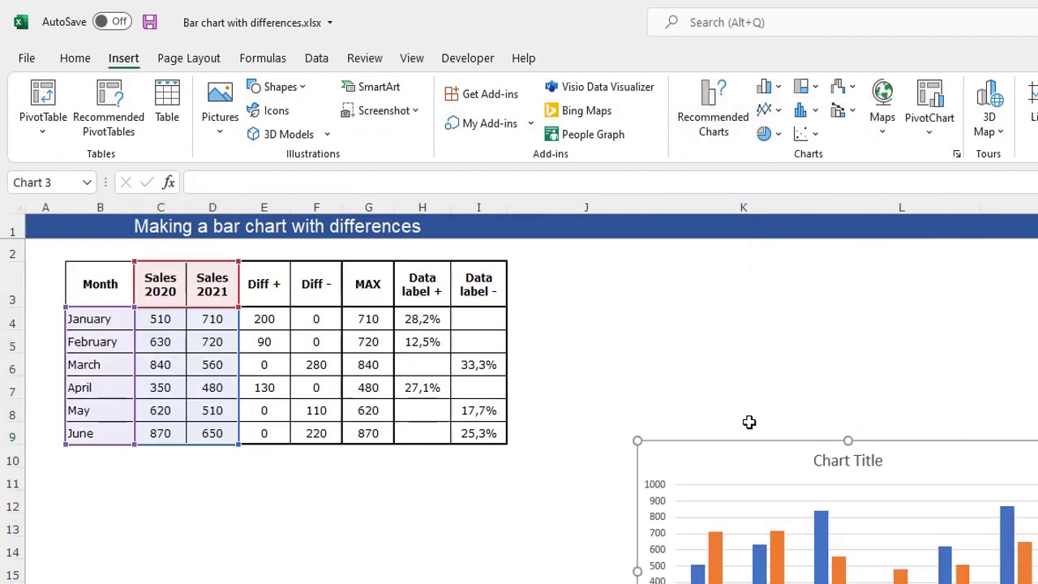
left_click_drag(744, 455, 671, 334)
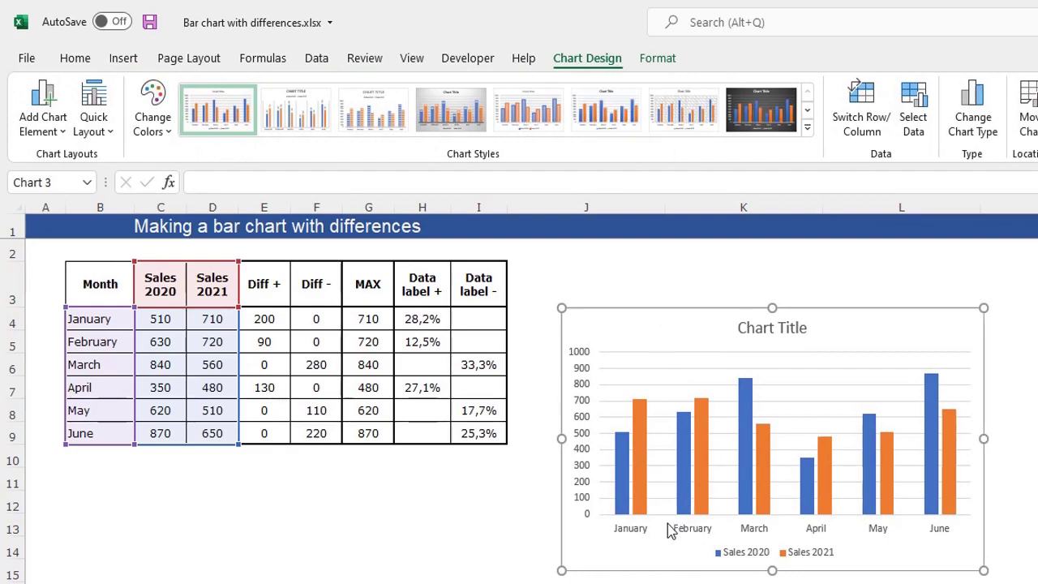
Step: Open the format settings of the Sales 2021 series and place them as a floating pane next to the chart
mouse_move(637, 480)
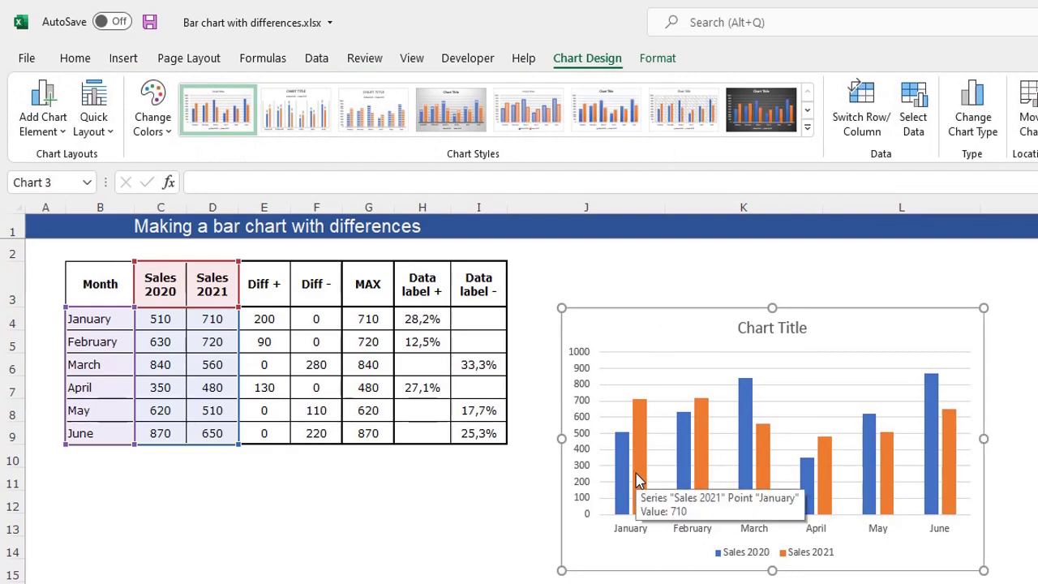
double_click(637, 479)
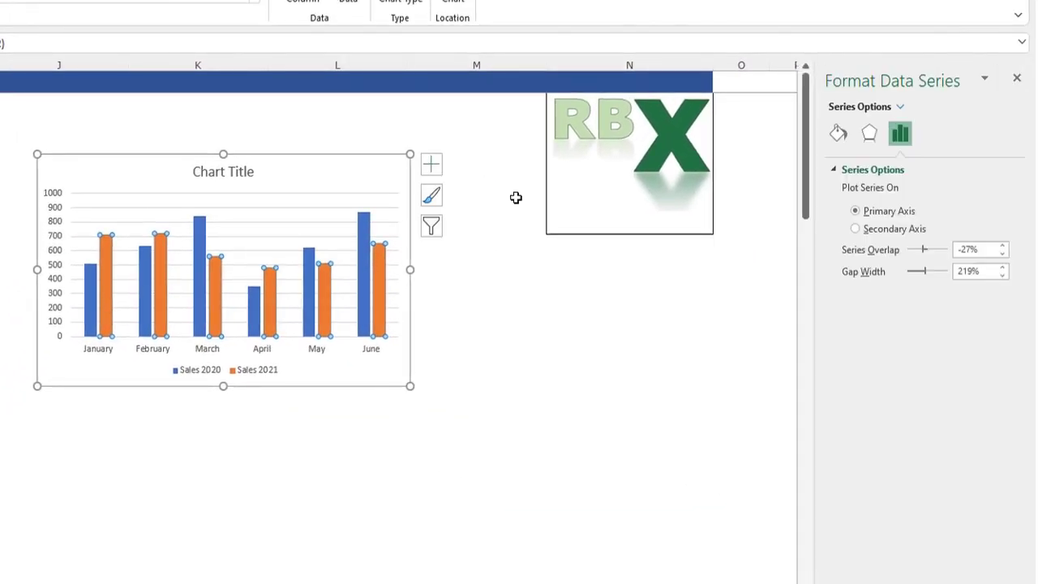
left_click_drag(892, 77, 498, 186)
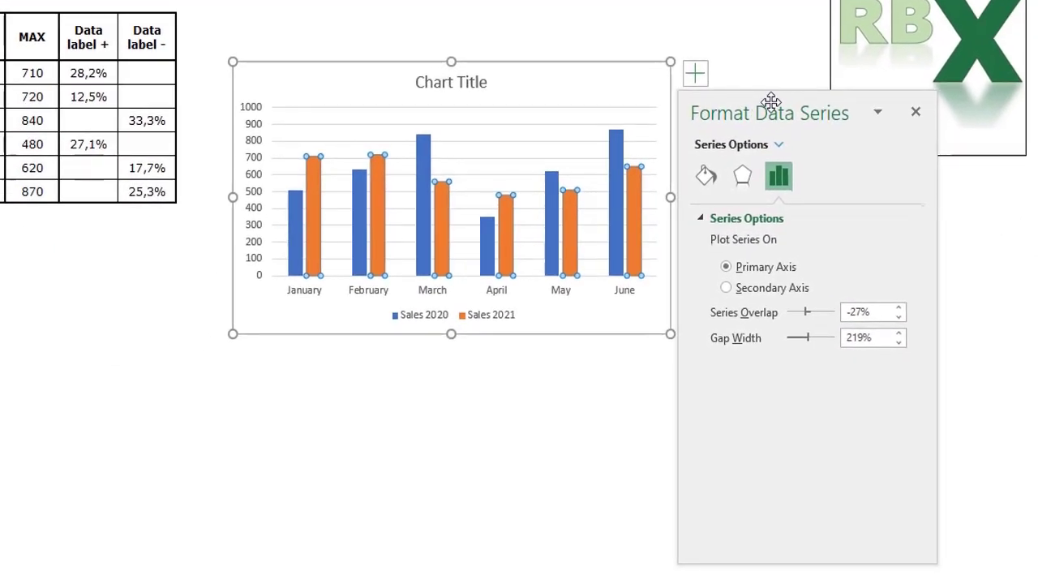
left_click_drag(772, 101, 769, 106)
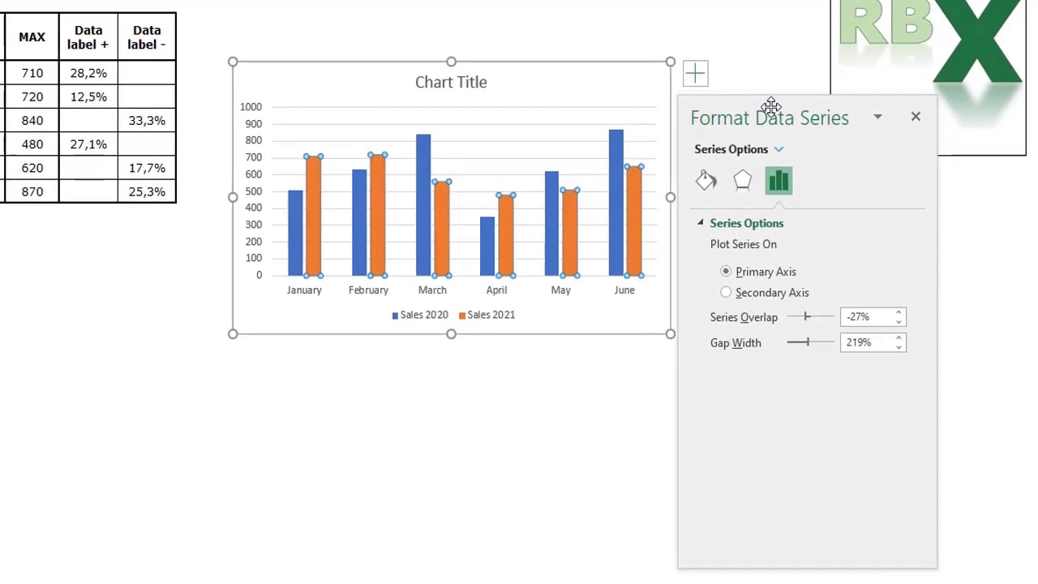
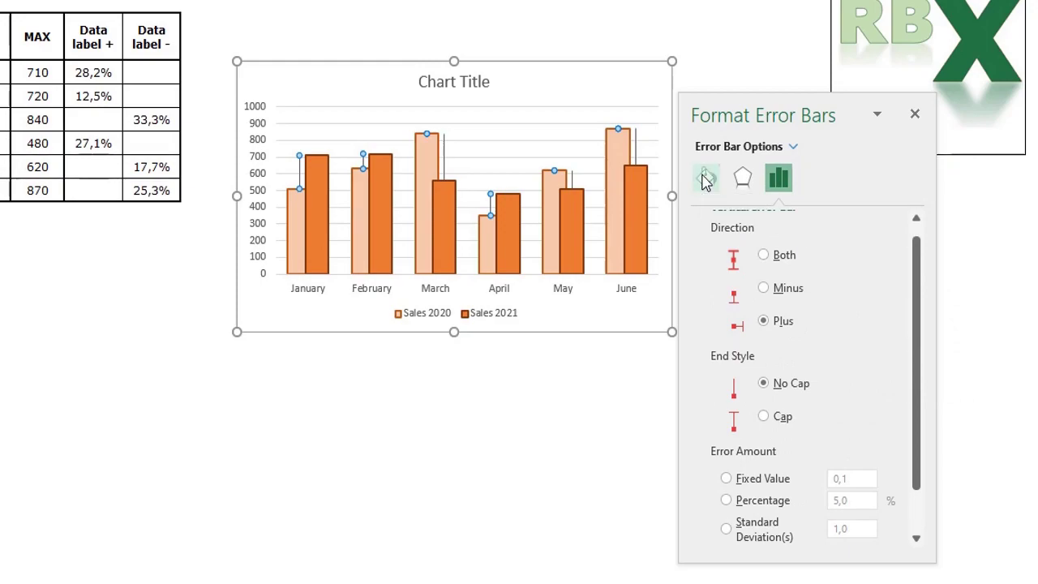
Step: Give the Sales 2020 error bars a gradient line and remove the two middle gradient stops at 74% and 83%
scroll(775, 332, "up", 1)
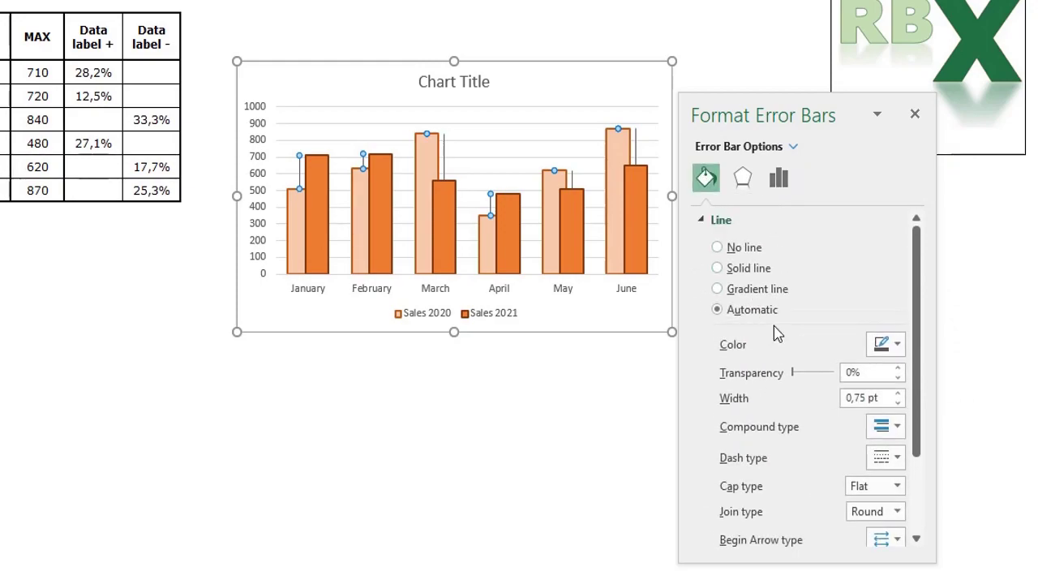
left_click(732, 297)
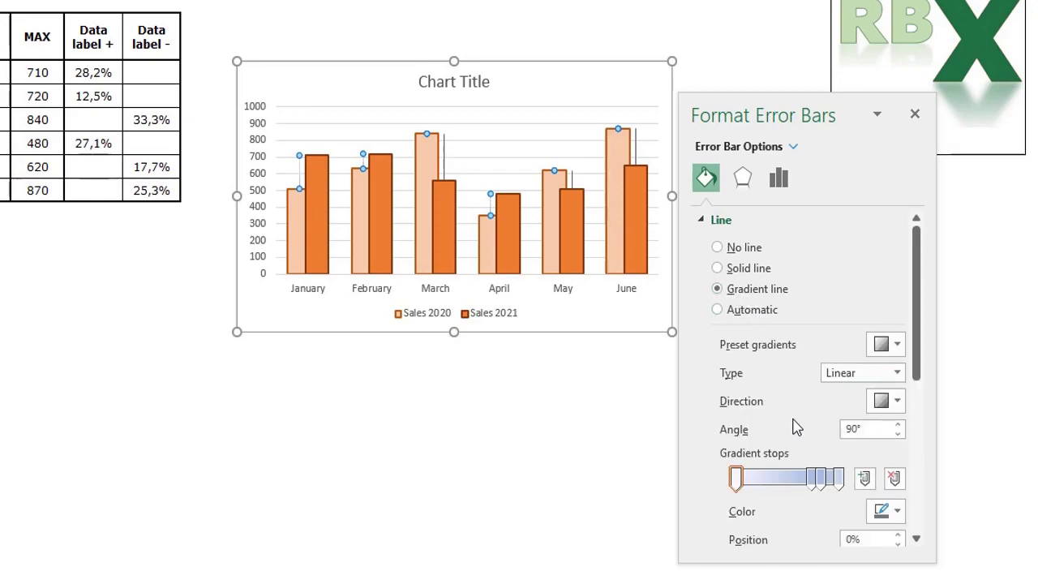
scroll(780, 400, "down", 3)
left_click(813, 387)
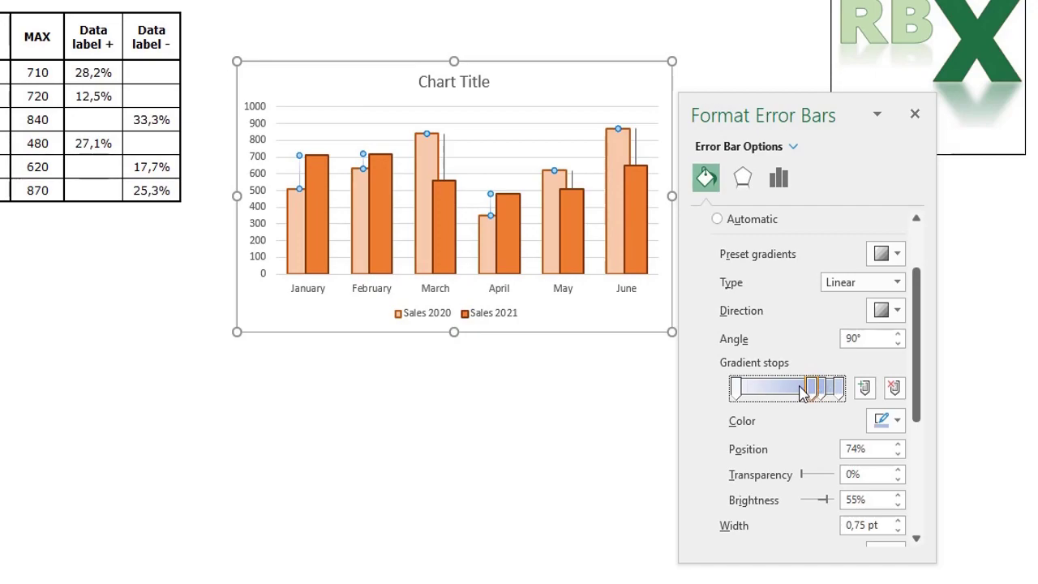
key("Delete")
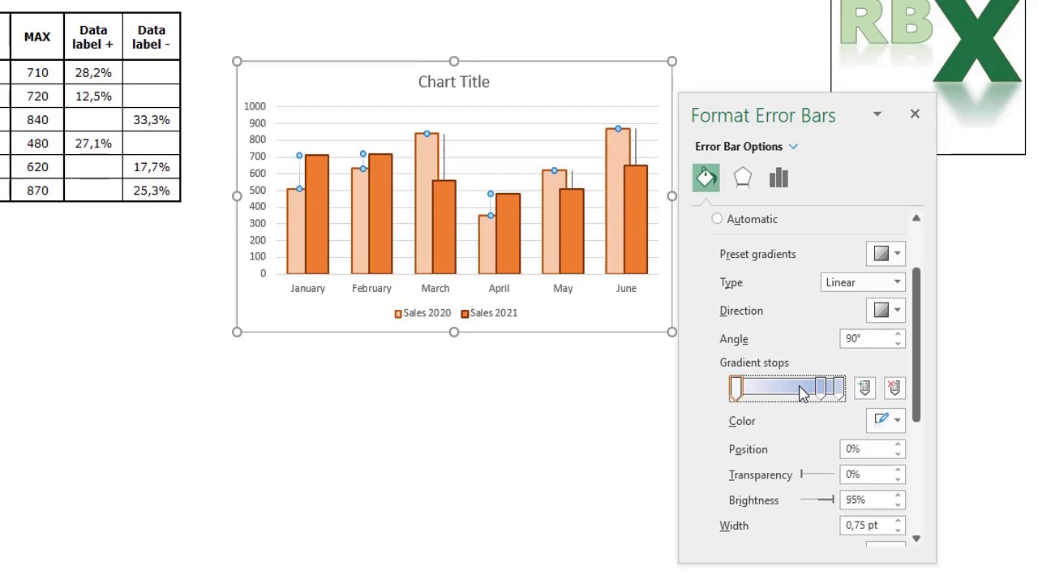
left_click(820, 388)
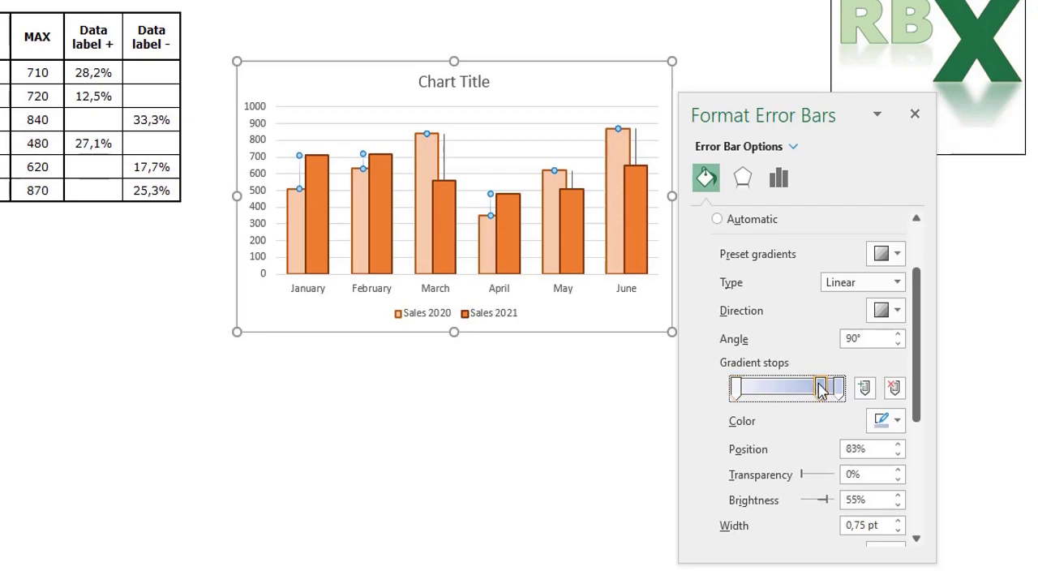
key("Delete")
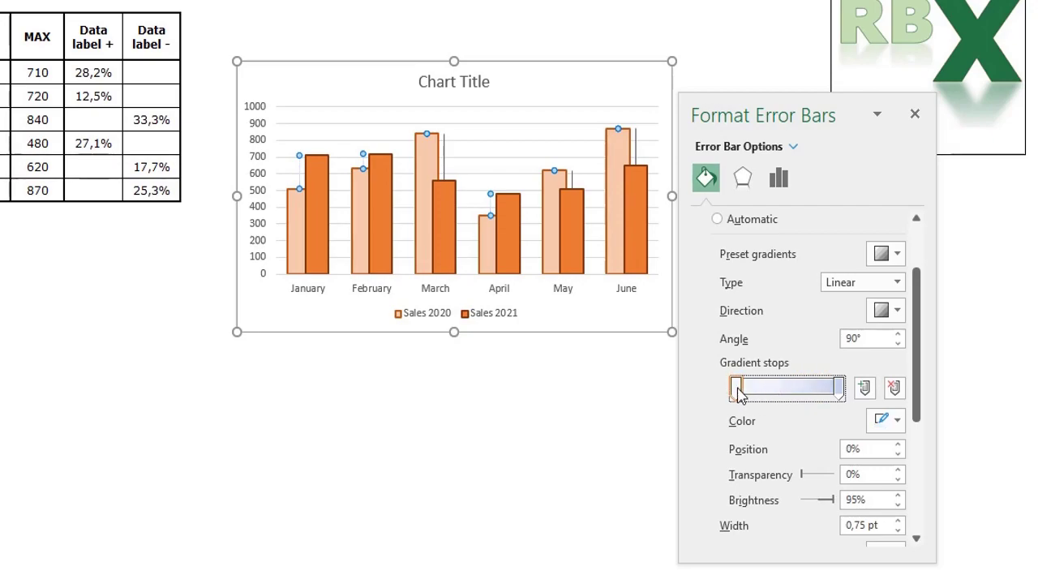
Step: Color the Sales 2020 error bars' first gradient stop standard green and the last stop light green at 60% brightness
left_click(897, 420)
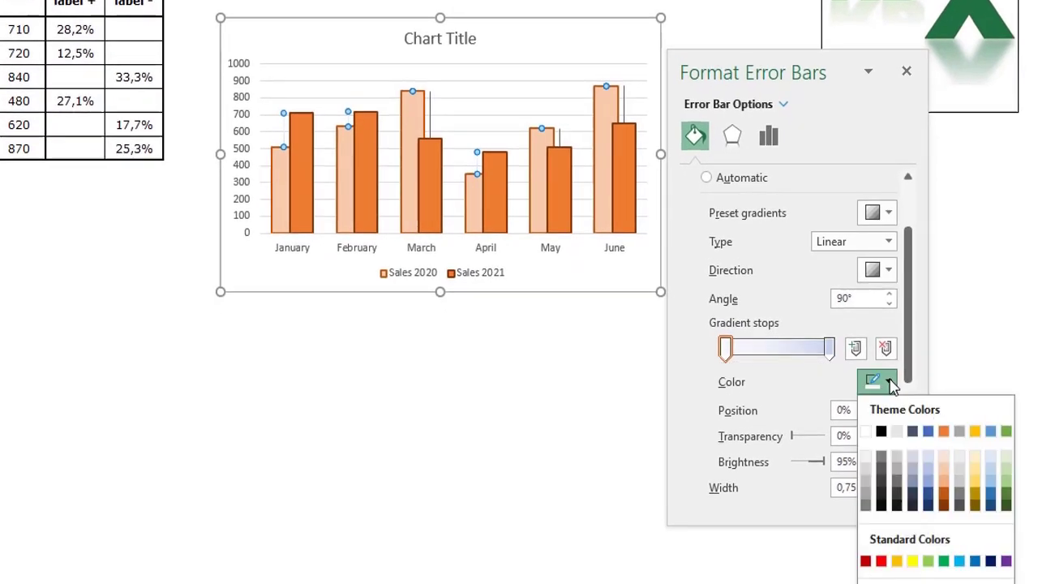
left_click(943, 562)
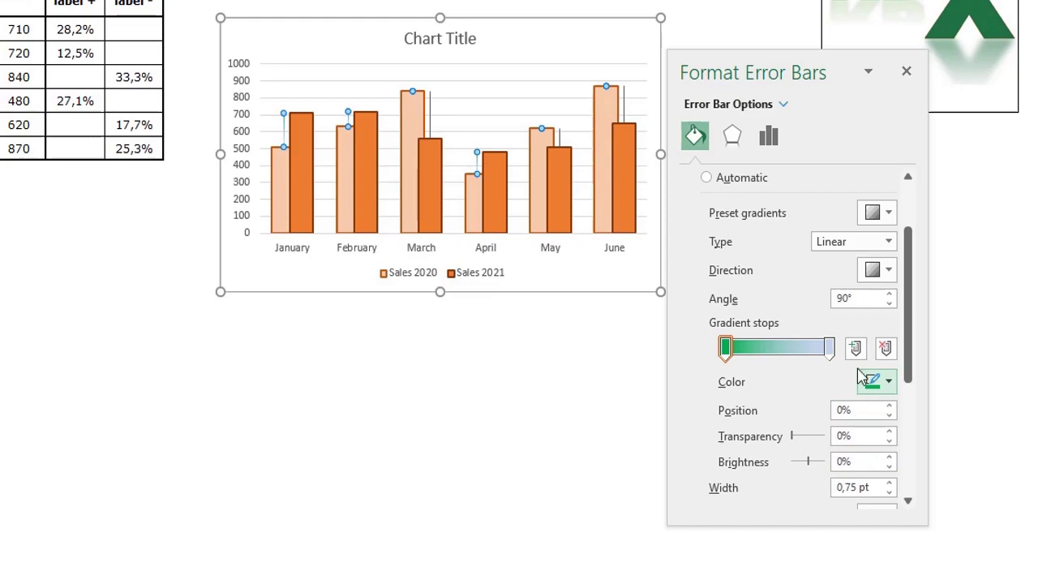
left_click(828, 348)
left_click(889, 381)
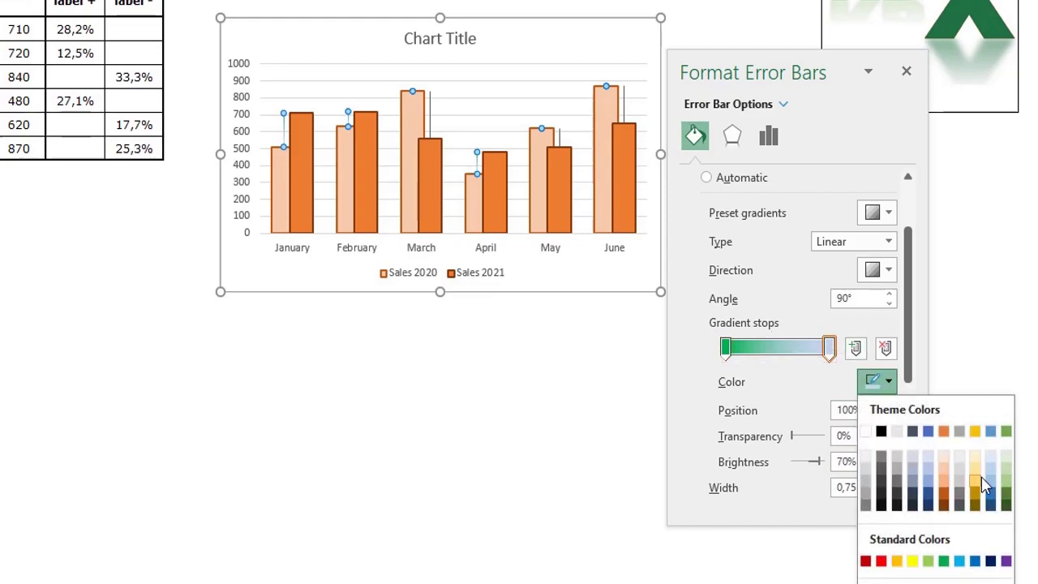
left_click(1011, 479)
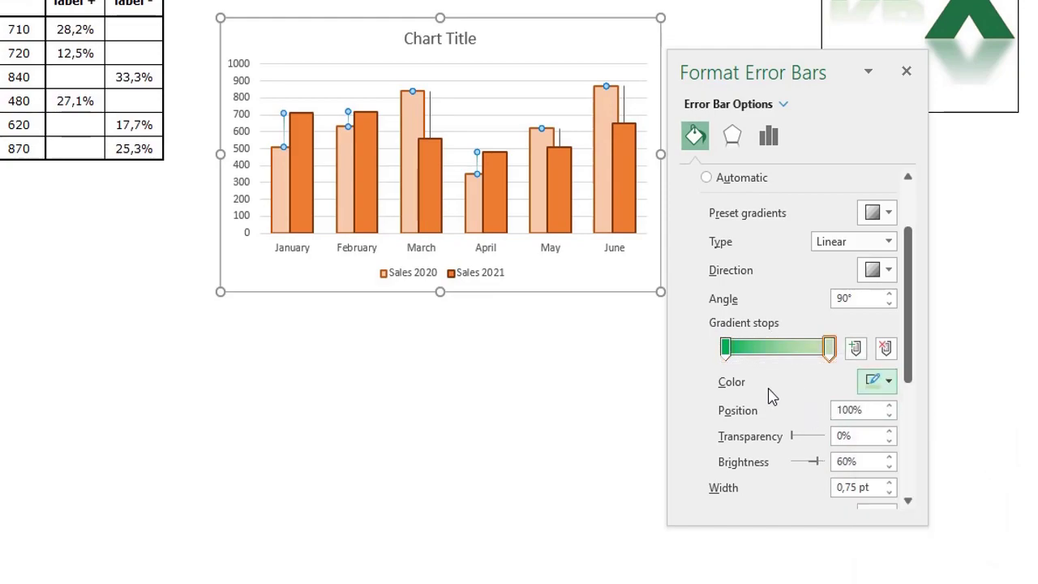
Step: Set the Sales 2020 error bars' line width to 2,5 pt and apply a dashed line style
scroll(751, 406, "down", 1)
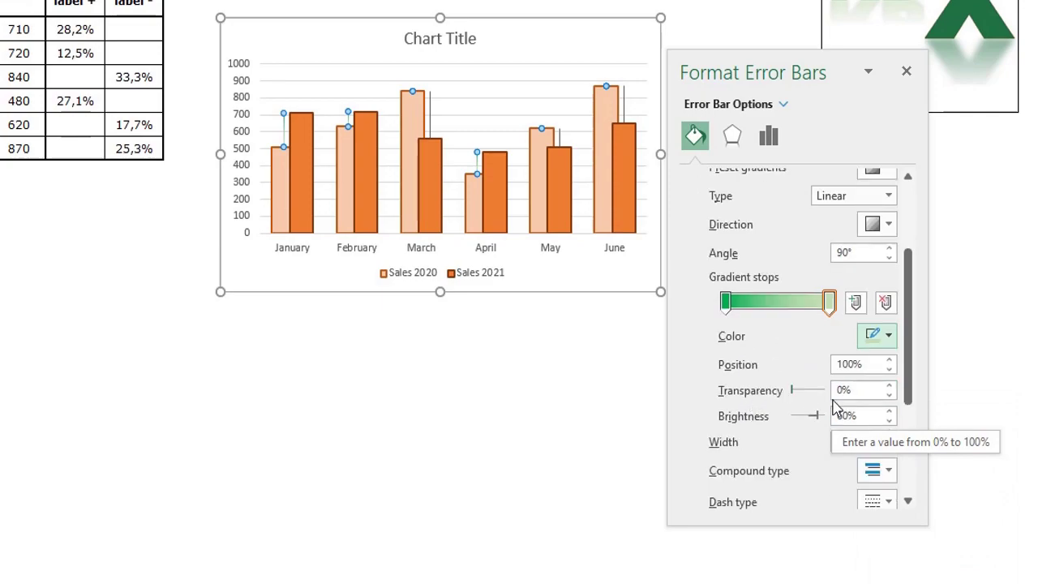
scroll(772, 400, "down", 1)
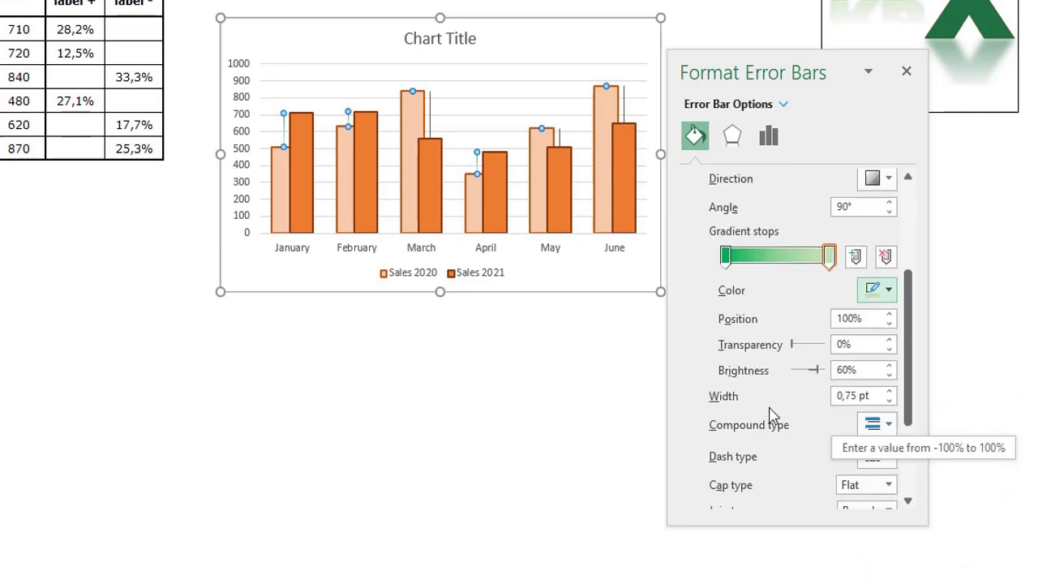
left_click(890, 391)
left_click(890, 391)
left_click(890, 391)
left_click(890, 391)
left_click(889, 391)
left_click(889, 391)
left_click(890, 391)
scroll(833, 386, "down", 1)
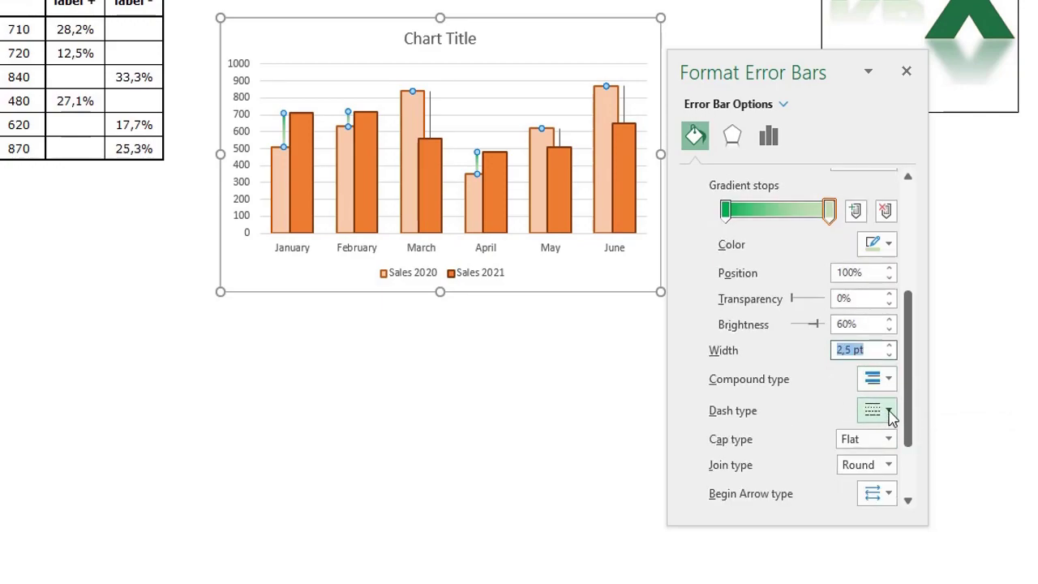
left_click(889, 413)
left_click(892, 468)
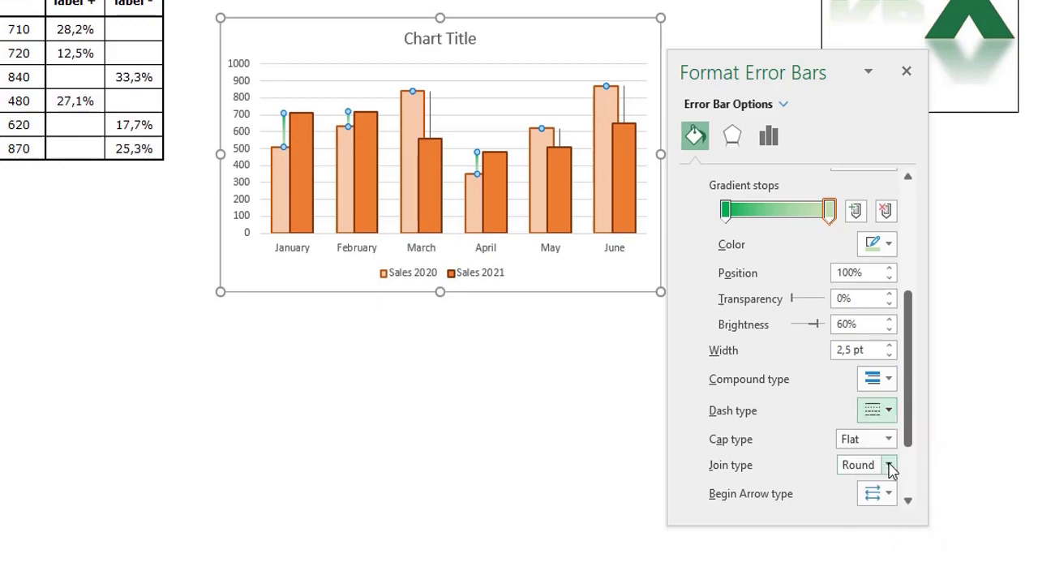
Step: Give the Sales 2020 error bars an oval beginning and an arrowhead at the end, then deselect the chart
scroll(816, 396, "down", 2)
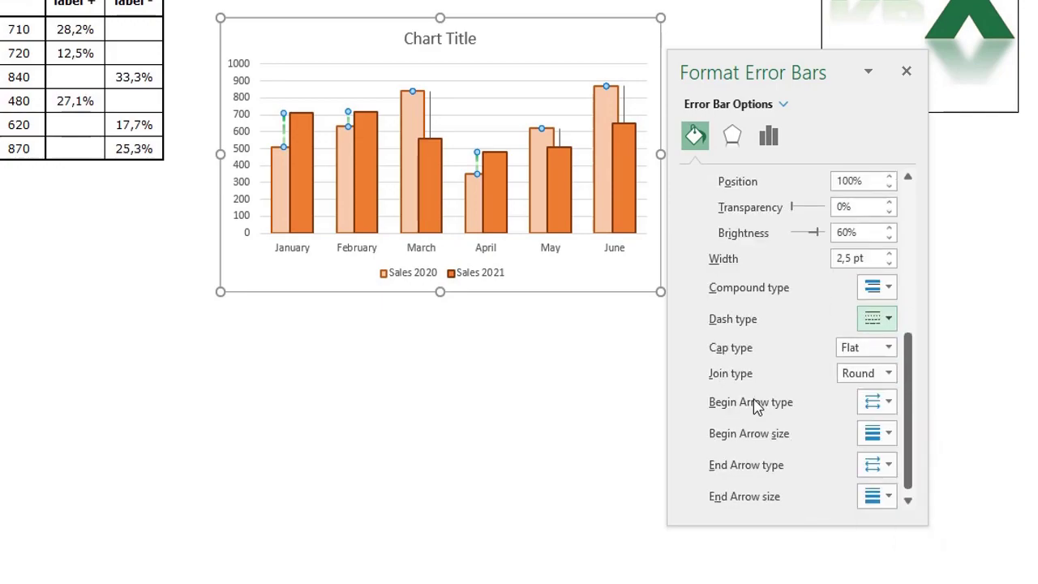
left_click(889, 402)
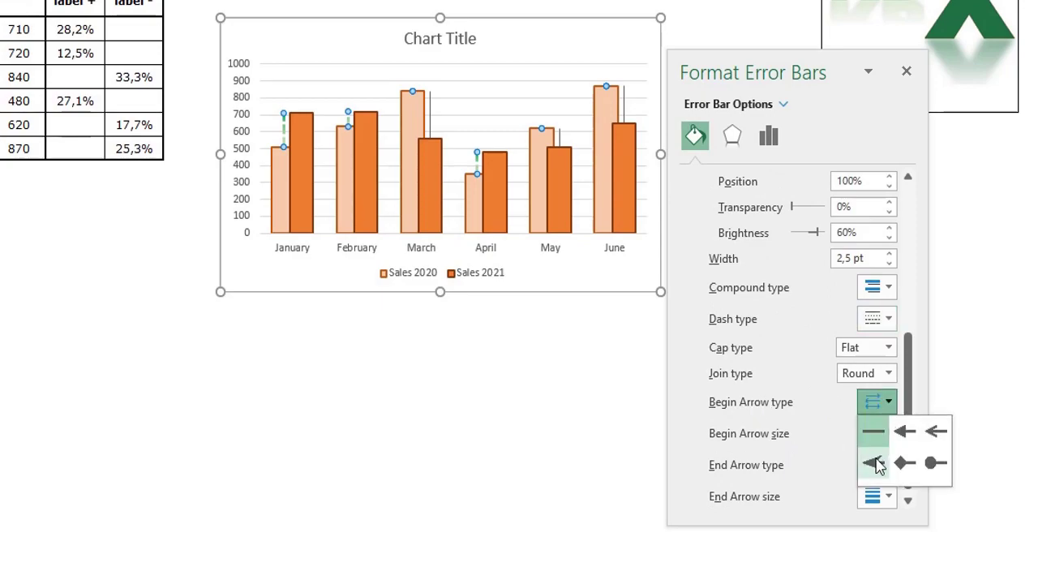
left_click(934, 466)
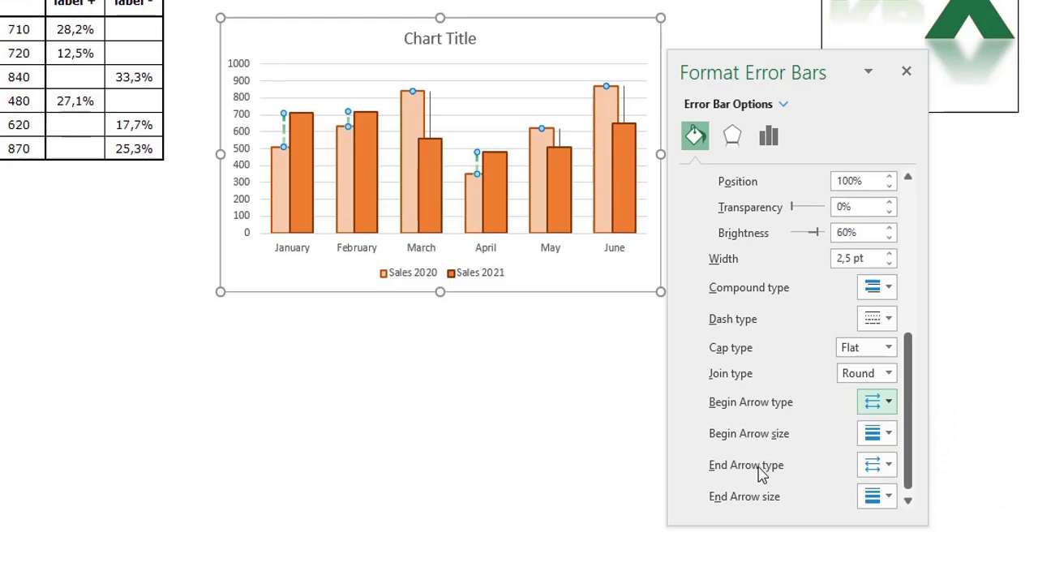
left_click(887, 465)
left_click(908, 496)
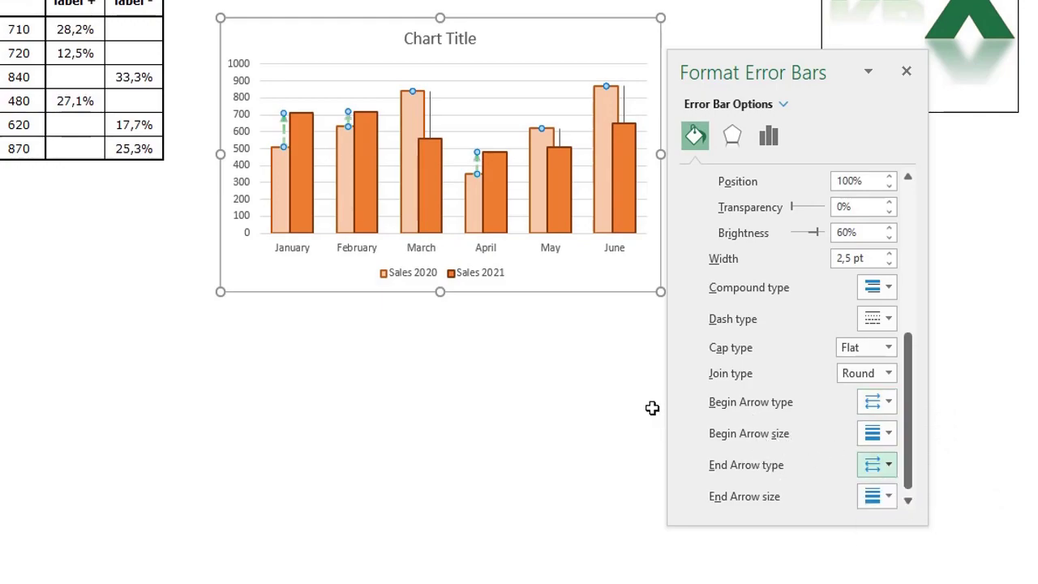
left_click(602, 391)
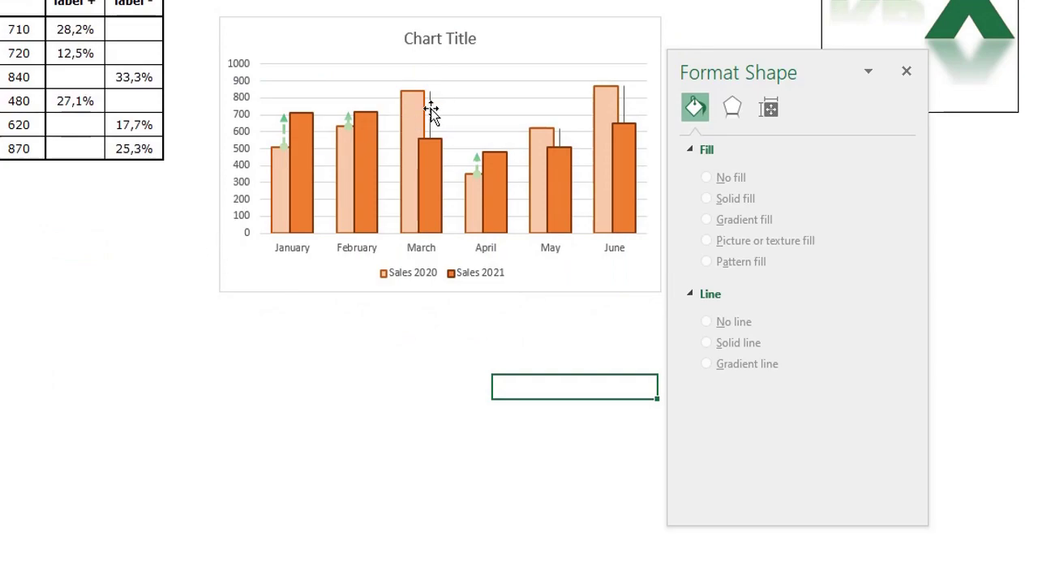
Step: Give the Sales 2021 error bars a gradient line and remove the two middle gradient stops
left_click(430, 112)
left_click(783, 104)
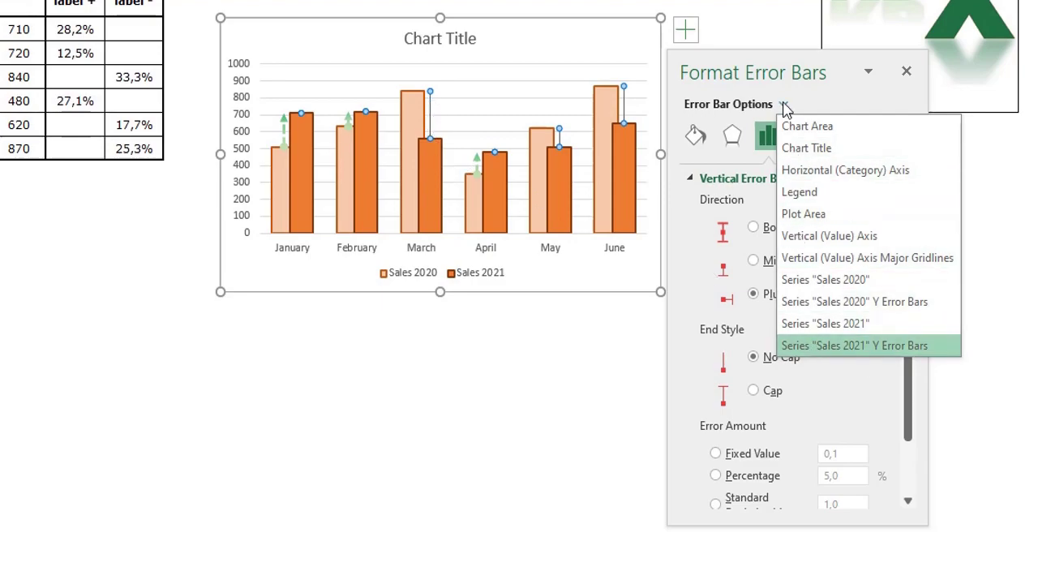
left_click(901, 349)
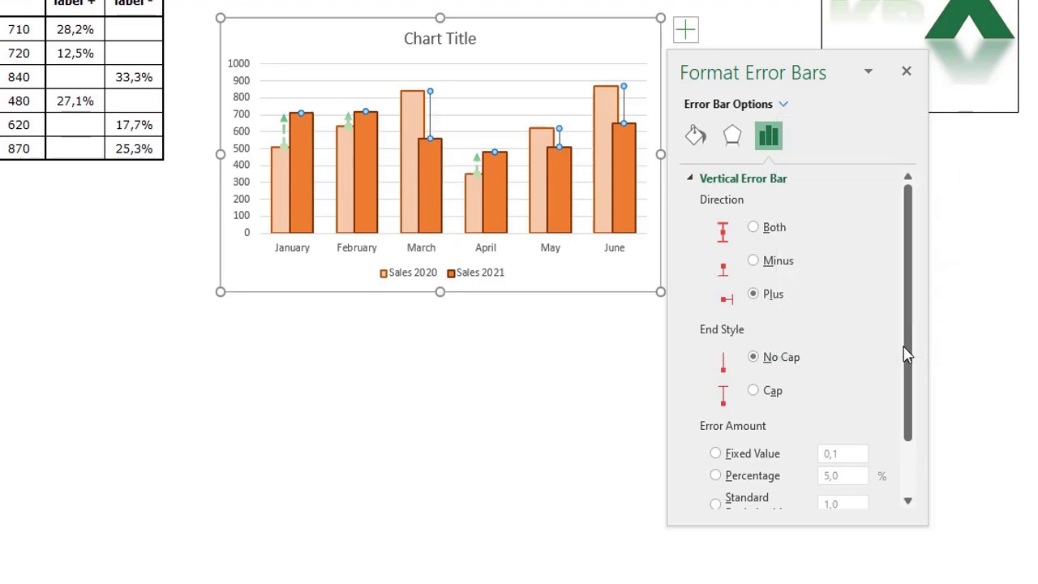
left_click(696, 139)
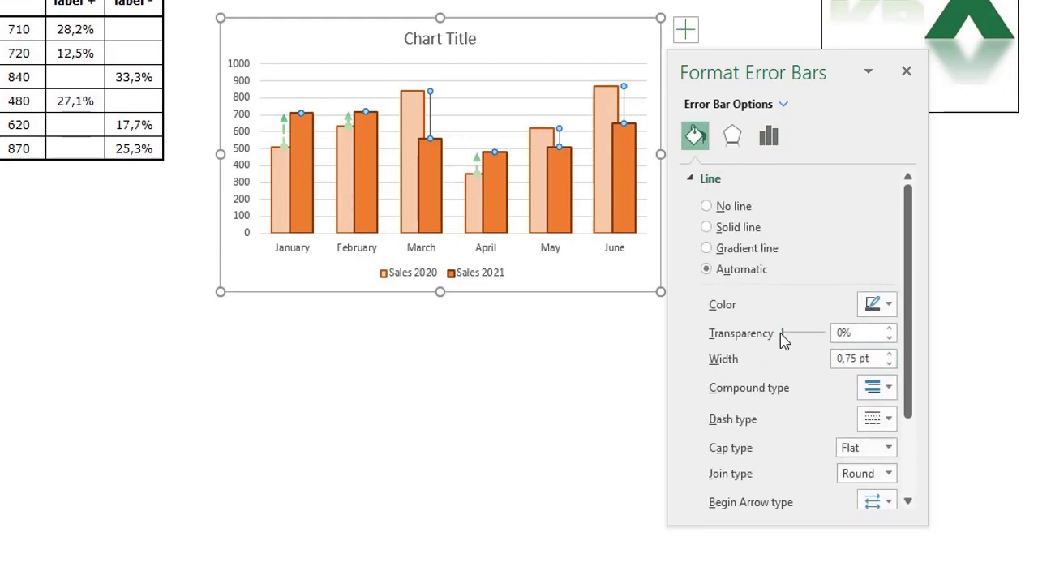
left_click(706, 248)
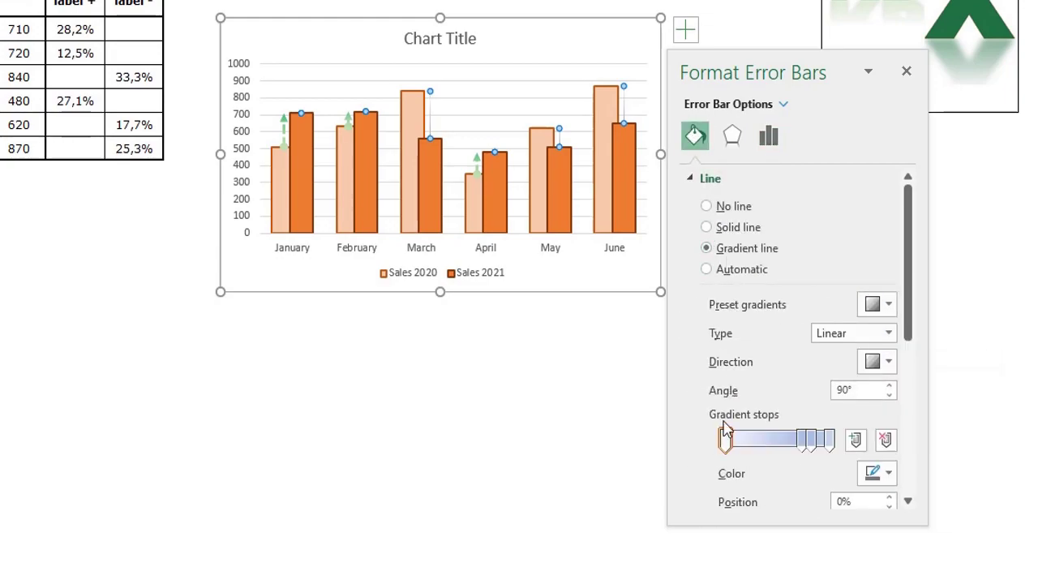
left_click(803, 439)
left_click_drag(803, 439, 778, 447)
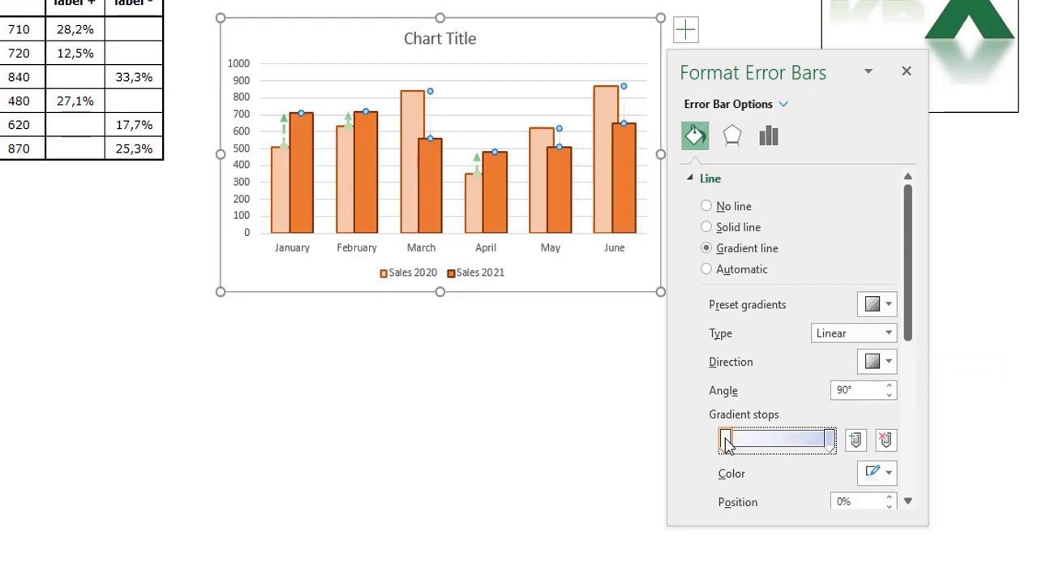
Step: Color the Sales 2021 error bars' first gradient stop with the recent light red and the last stop standard red
left_click(878, 473)
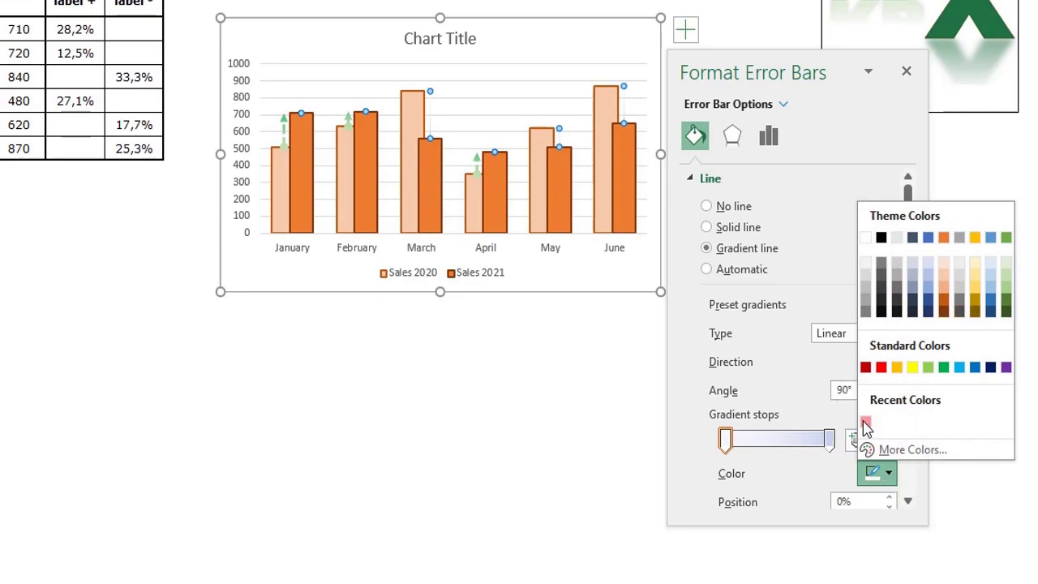
left_click(866, 424)
left_click(830, 440)
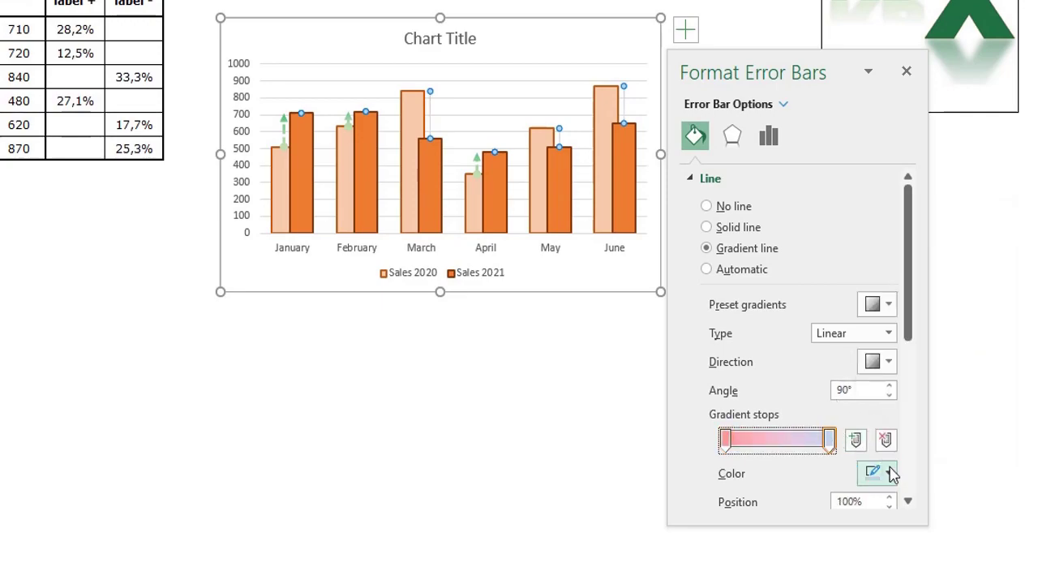
left_click(885, 472)
left_click(884, 369)
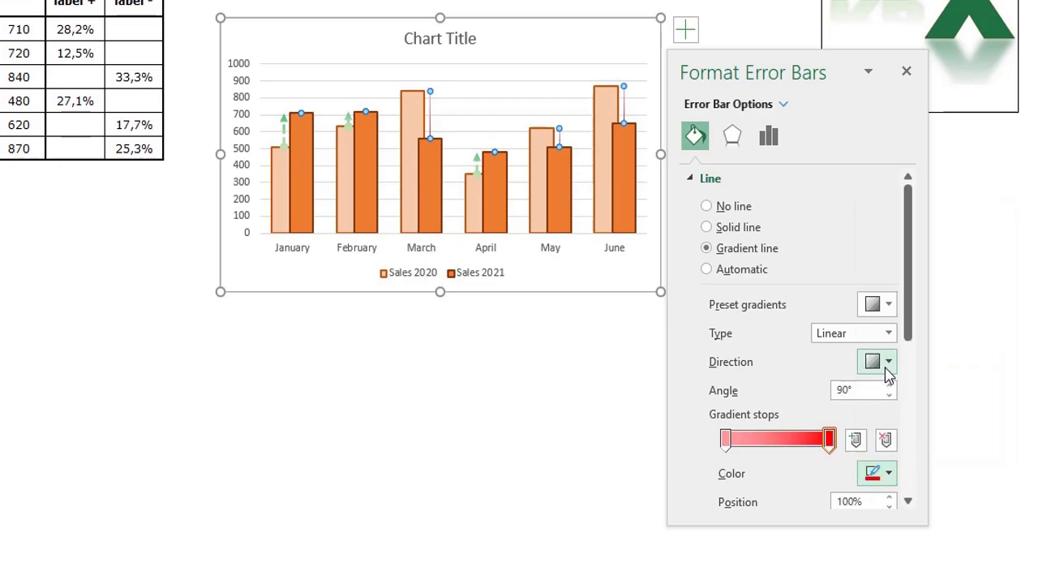
Step: Set the Sales 2021 error bars' line width to 2,5 pt and apply a dashed line style
scroll(839, 441, "down", 3)
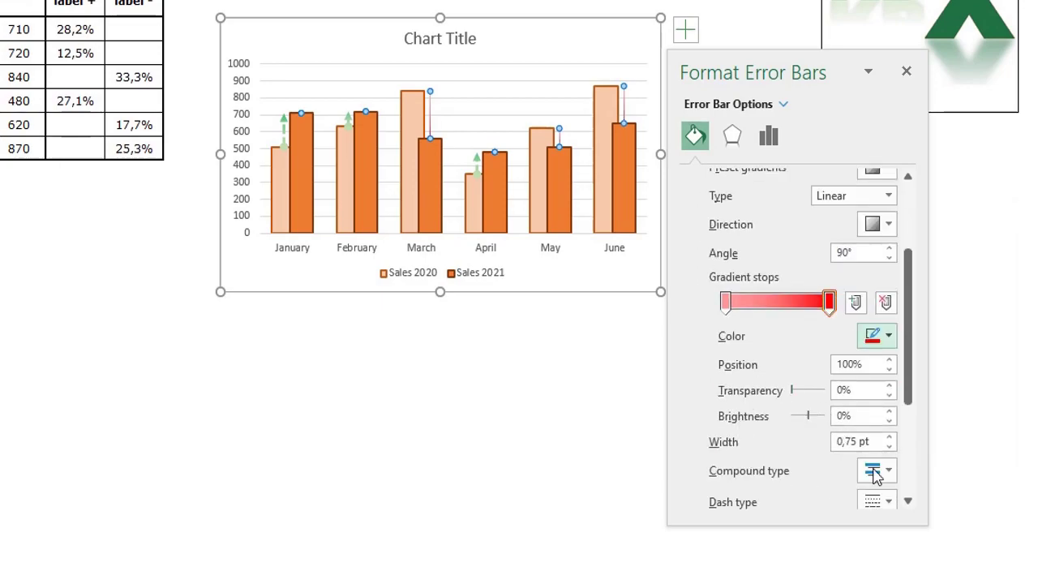
left_click(890, 437)
left_click(890, 437)
left_click(890, 437)
left_click(890, 437)
left_click(889, 437)
left_click(890, 437)
left_click(890, 437)
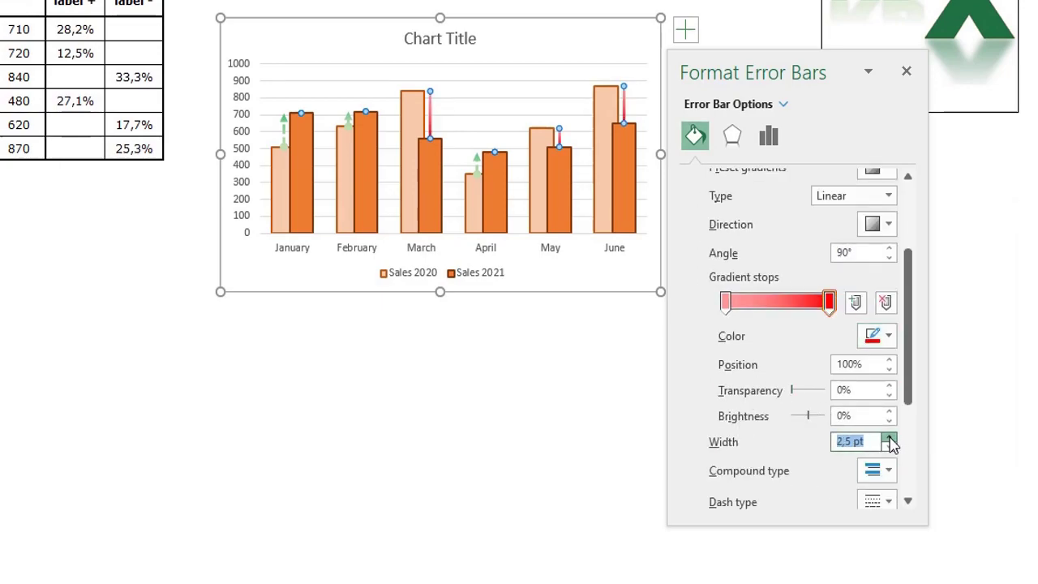
scroll(803, 389, "down", 2)
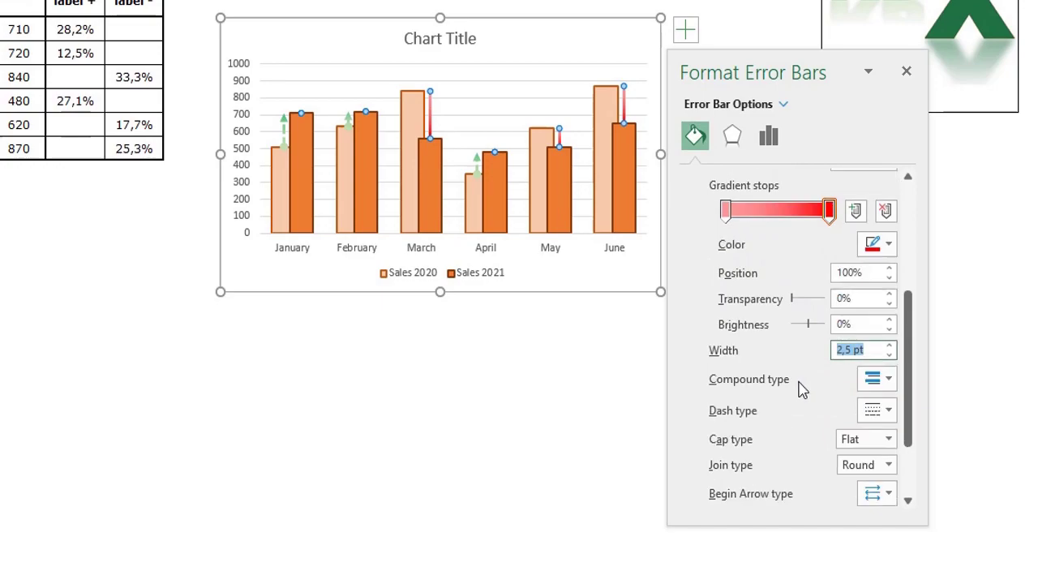
left_click(893, 415)
left_click(892, 460)
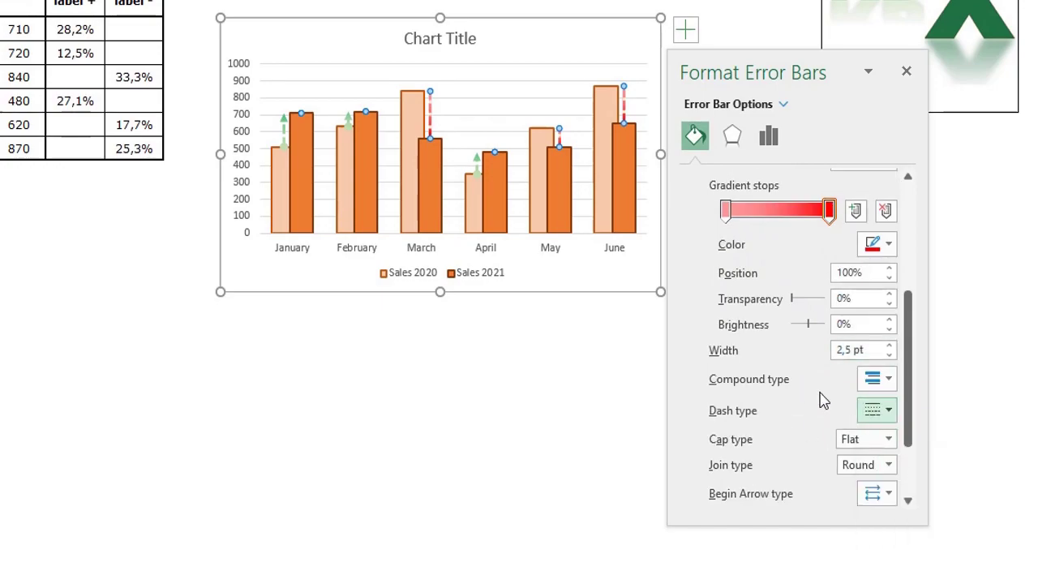
Step: Give the Sales 2021 error bars an arrowhead at the beginning and an oval at the end, then deselect the chart
scroll(823, 400, "down", 2)
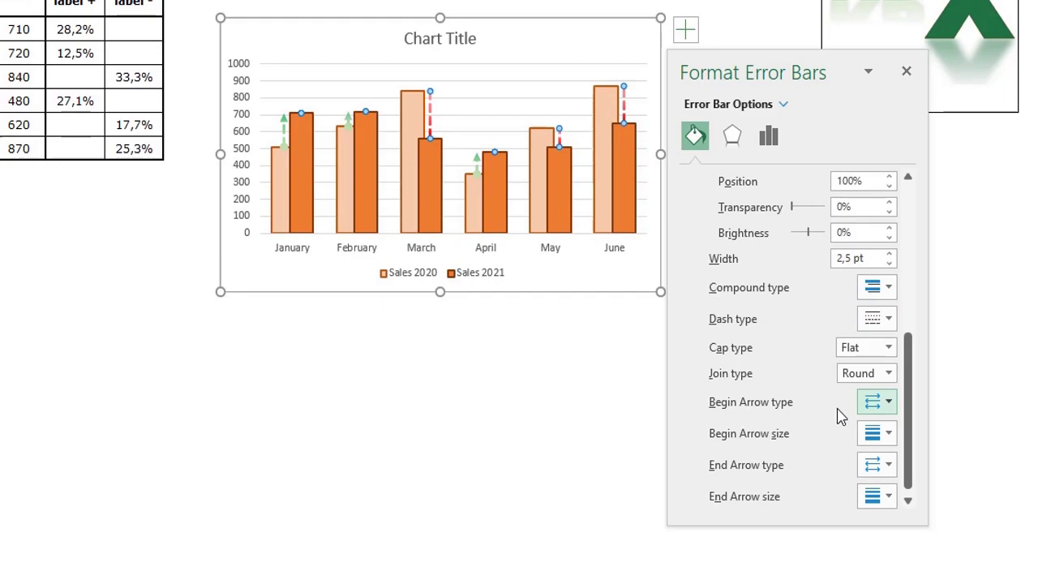
left_click(895, 403)
left_click(906, 437)
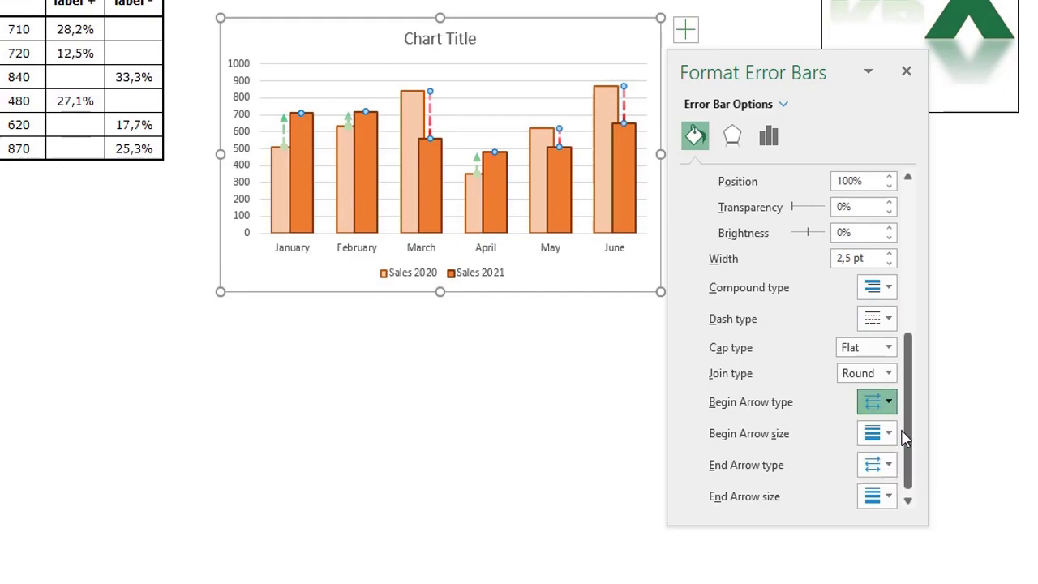
left_click(888, 474)
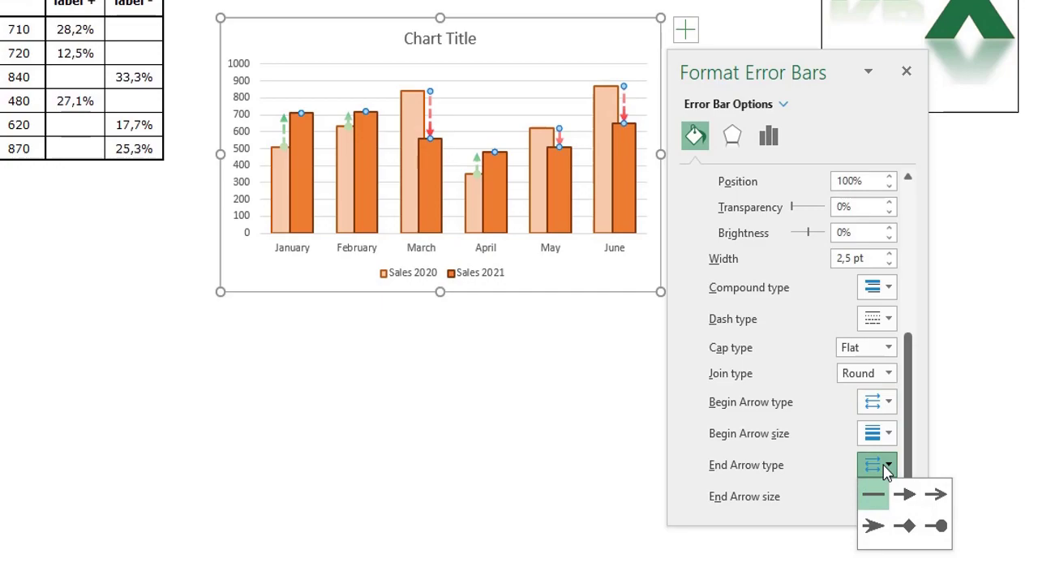
left_click(937, 528)
left_click(514, 386)
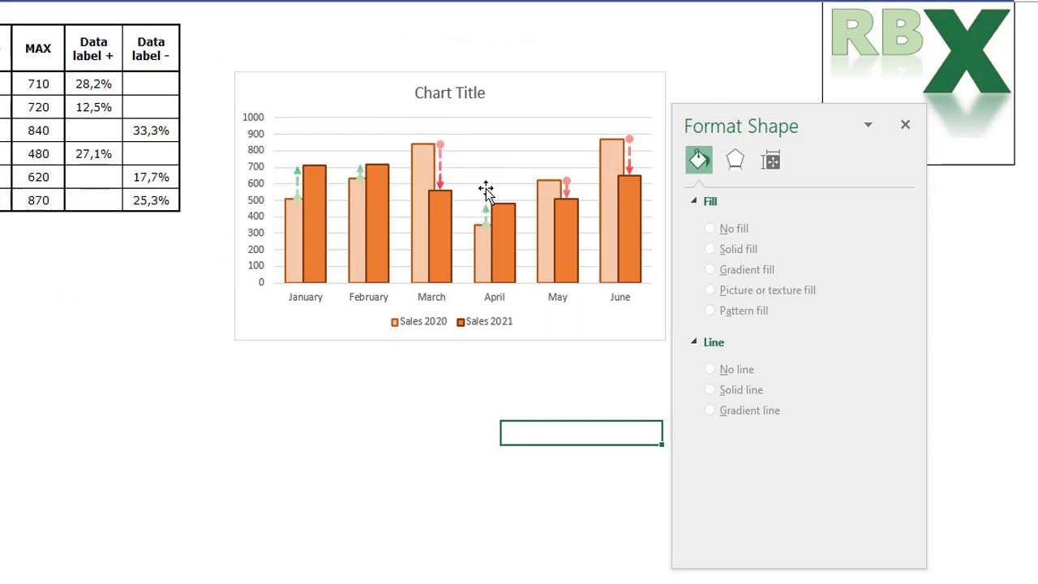
left_click(587, 105)
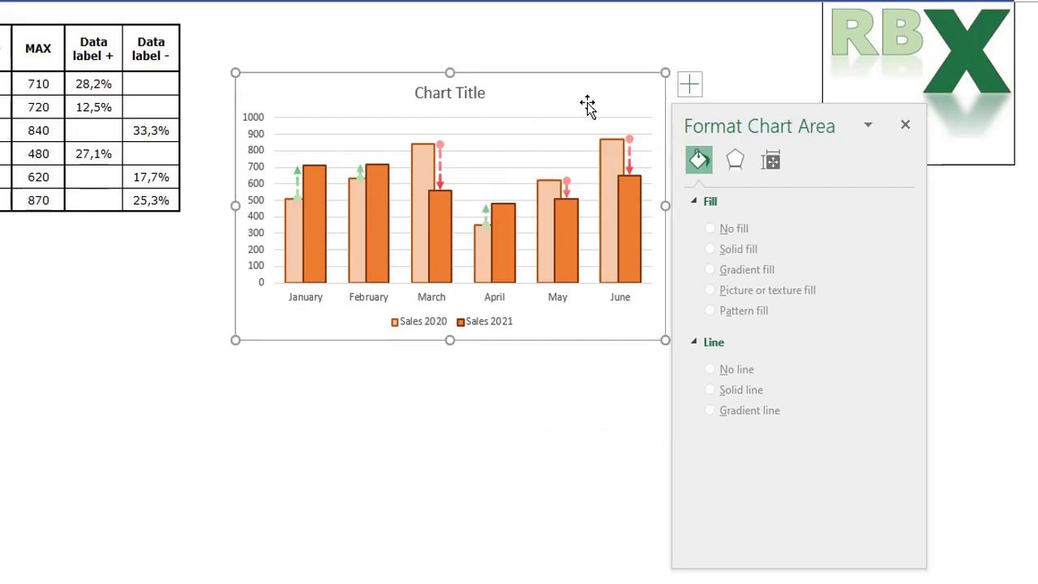
left_click(690, 84)
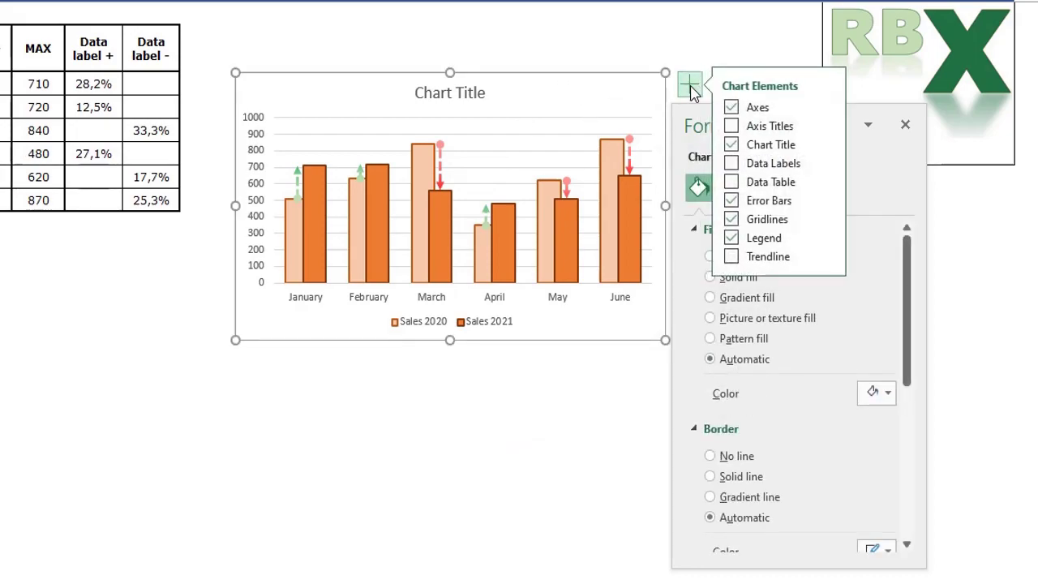
left_click(734, 164)
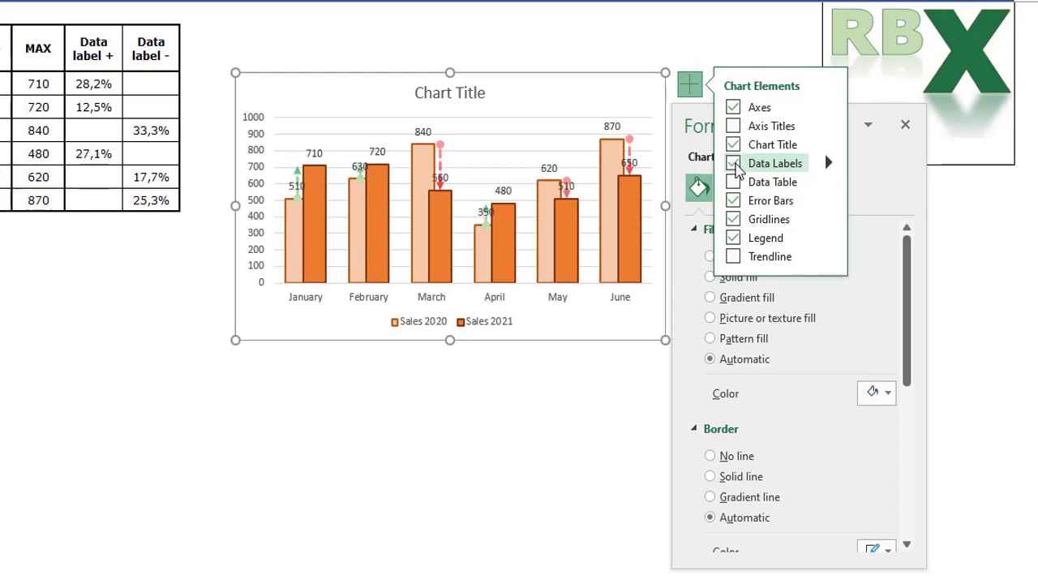
left_click(295, 188)
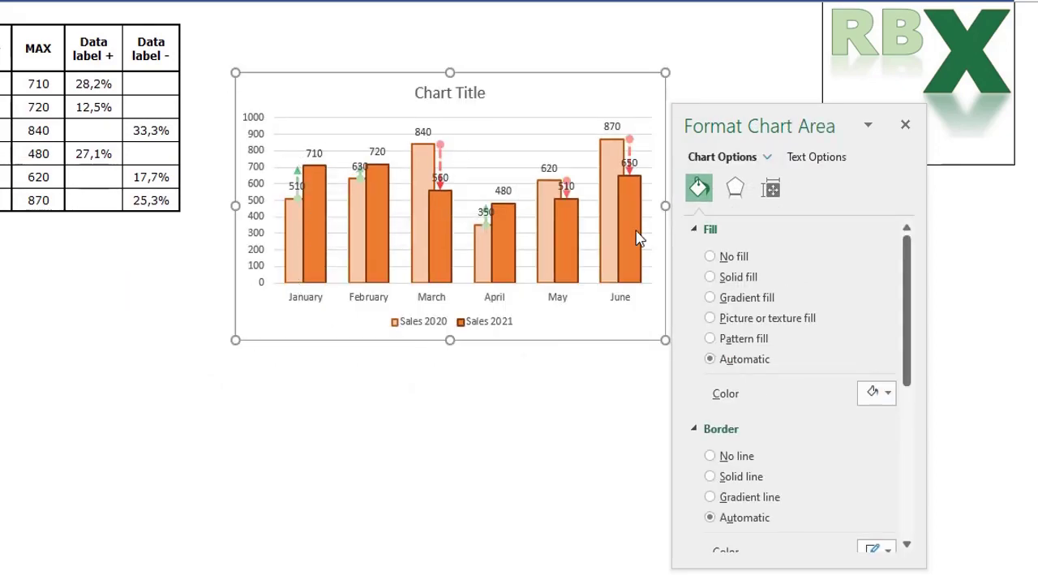
left_click(688, 84)
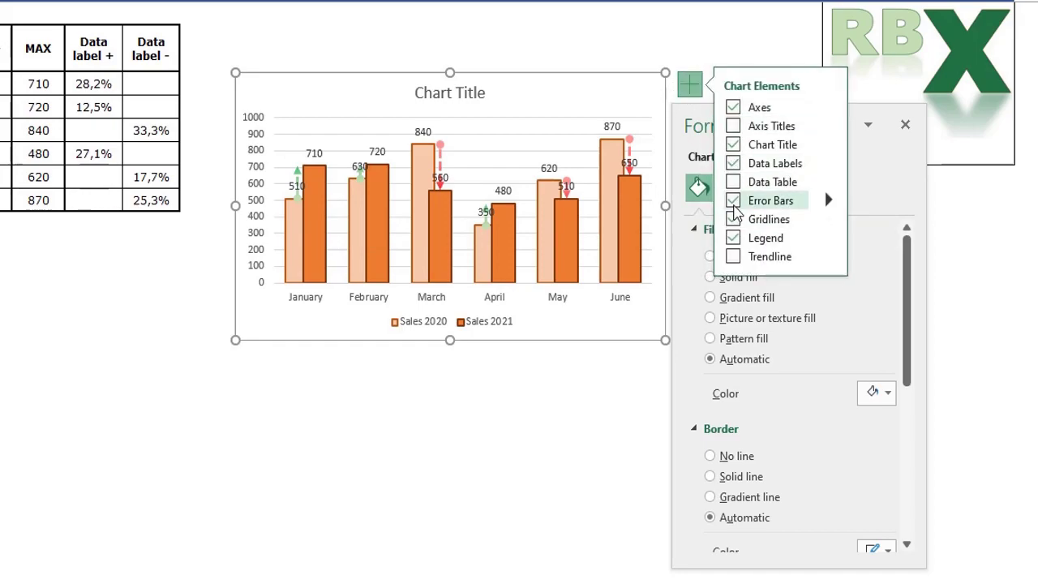
left_click(733, 163)
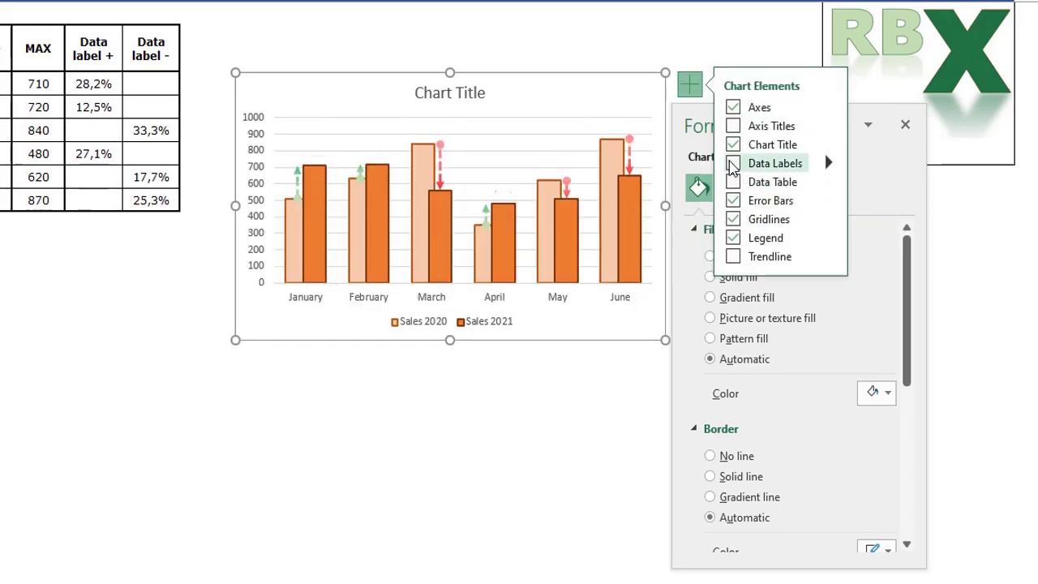
left_click(482, 437)
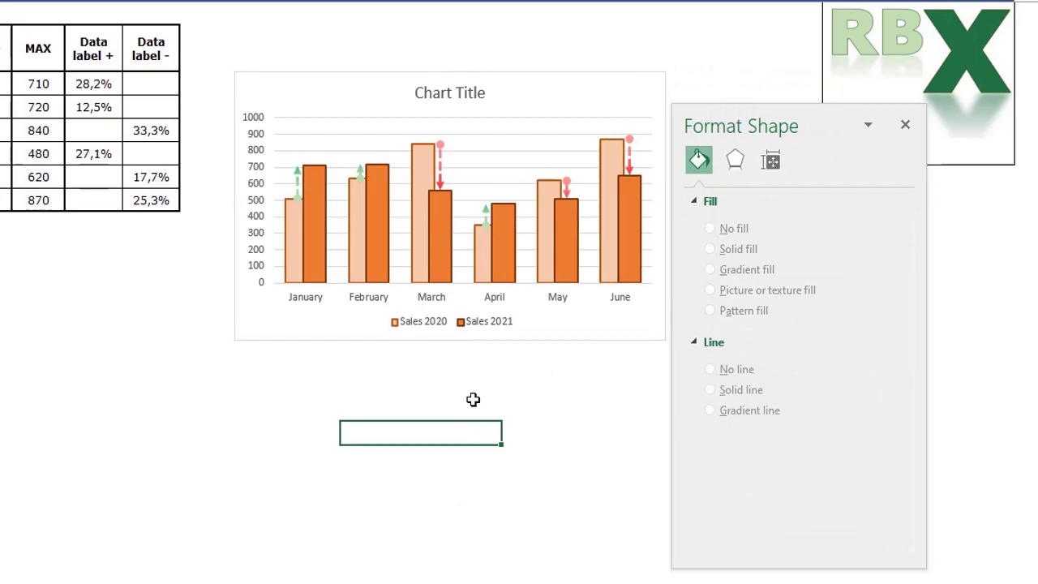
Step: Add a chart data series named Max1 with the MAX column values in Sheet2!$G$4:$G$9
left_click(338, 142)
right_click(339, 144)
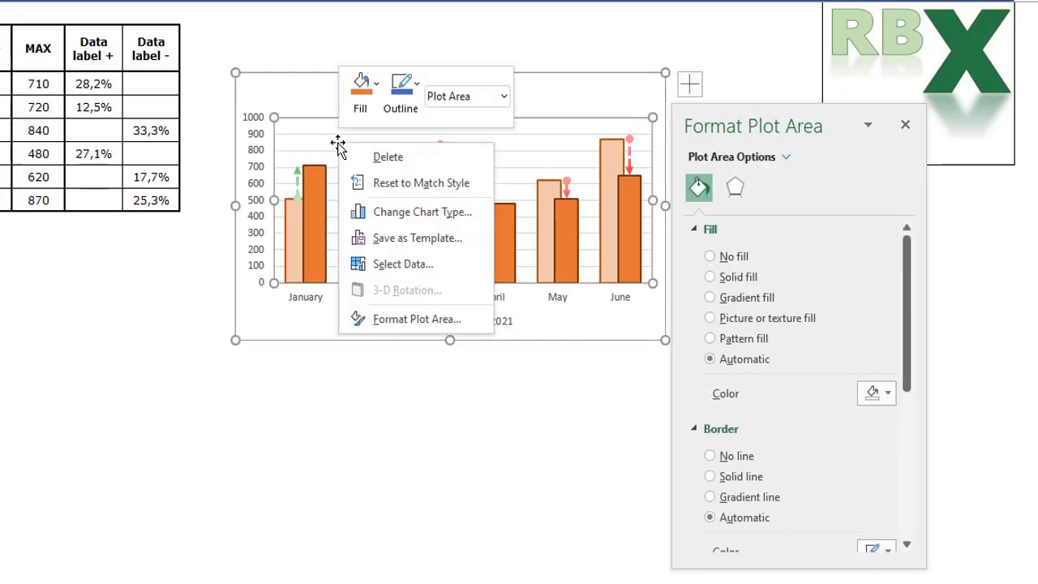
left_click(419, 271)
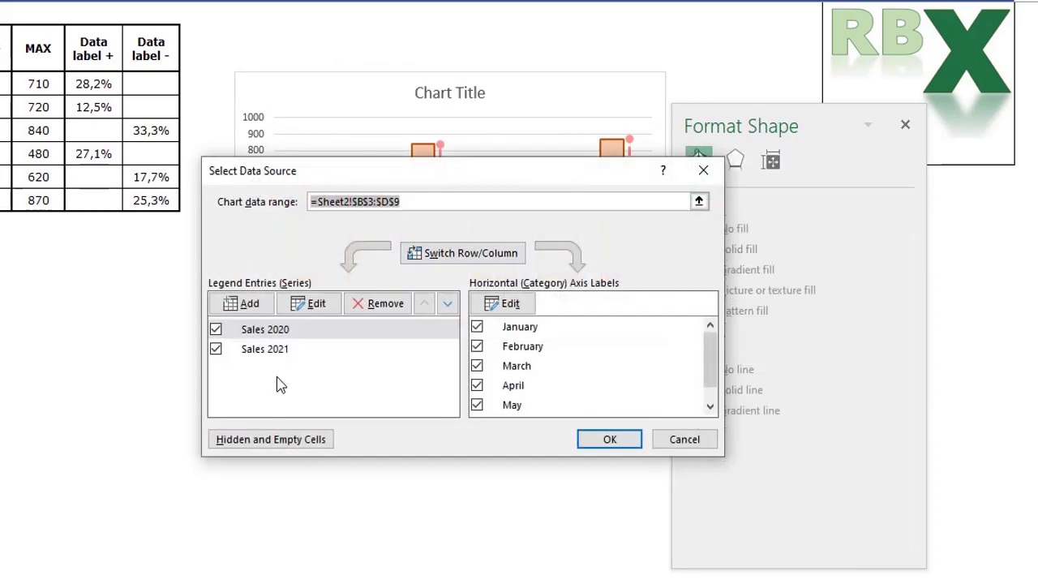
left_click(246, 306)
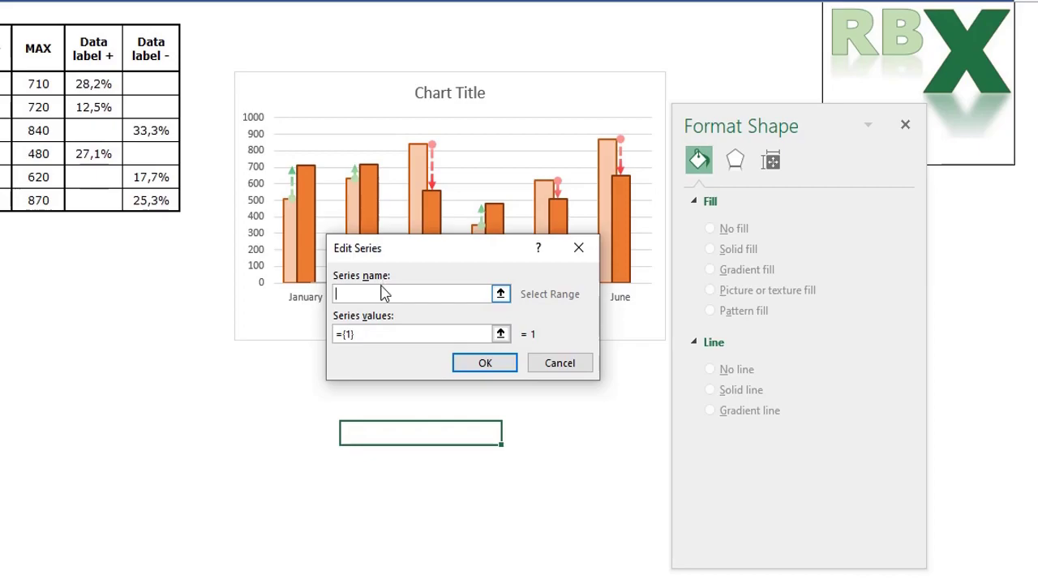
key("Tab")
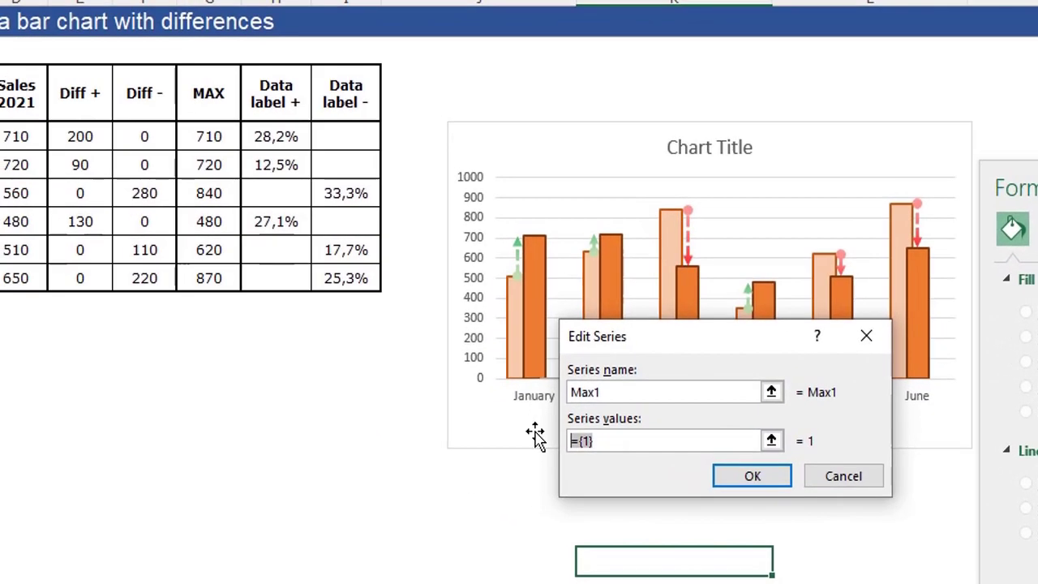
key("BackSpace")
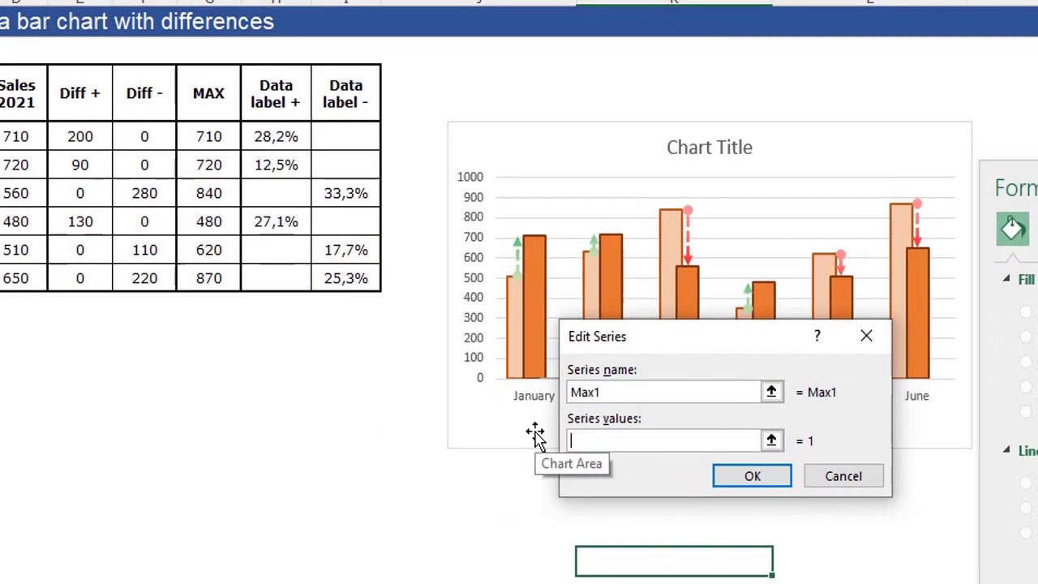
left_click_drag(197, 134, 203, 275)
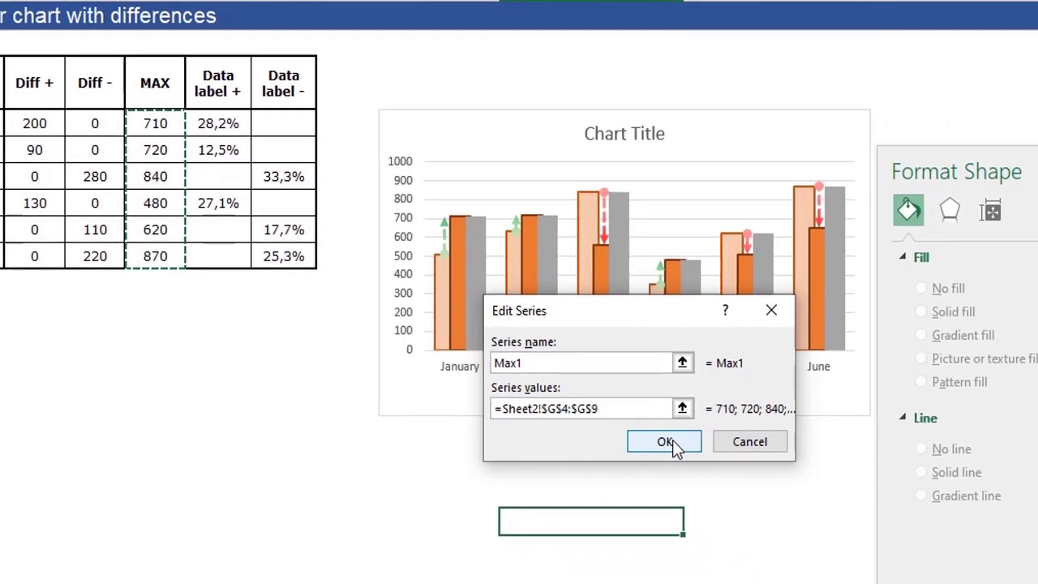
left_click(723, 465)
Step: Add another data series named Max2, also using the MAX values in Sheet2!$G$4:$G$9
left_click(391, 374)
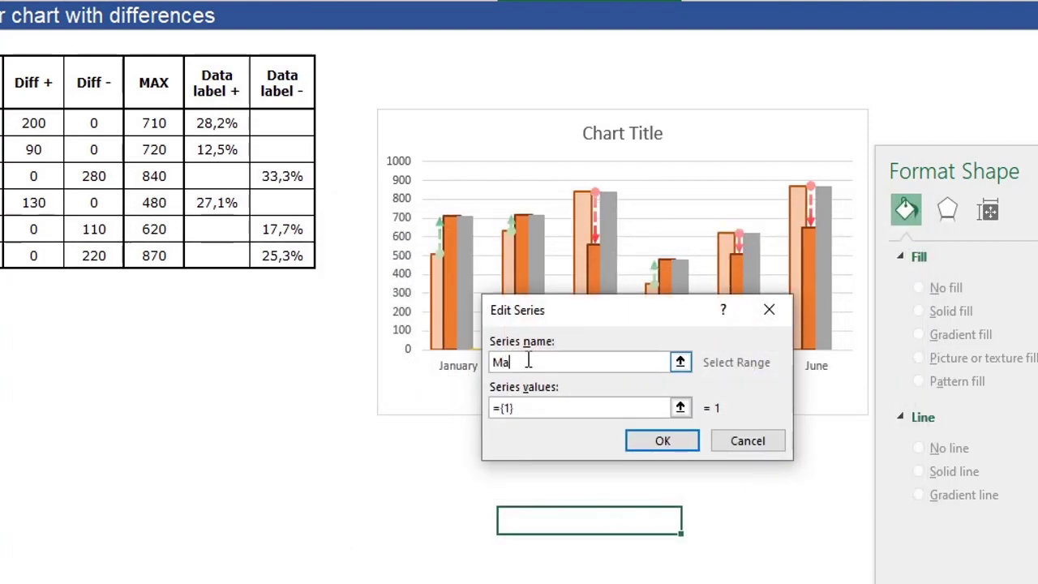
type("Max2")
left_click(506, 410)
left_click_drag(529, 407, 491, 405)
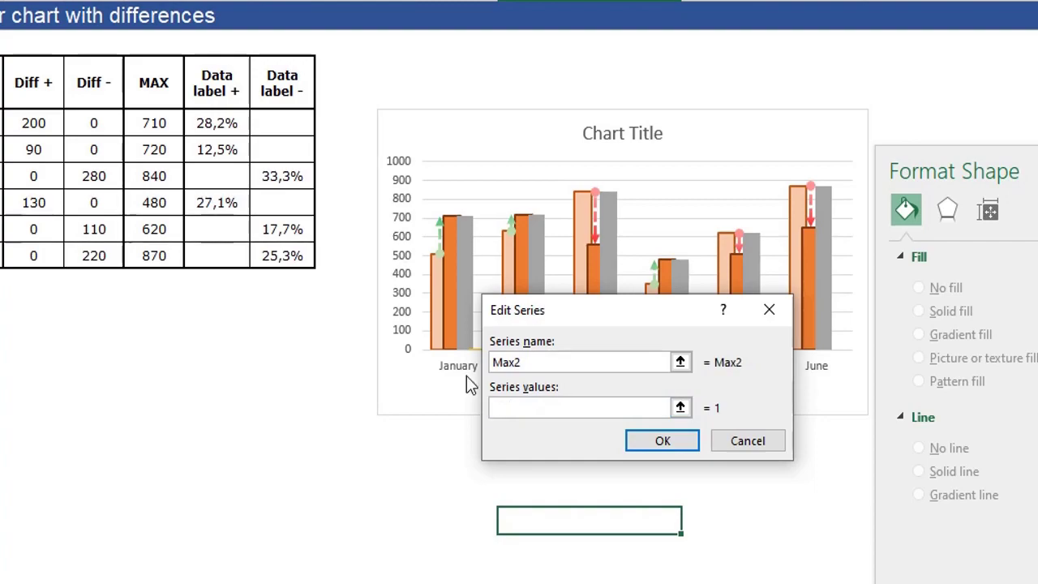
left_click_drag(147, 135, 150, 258)
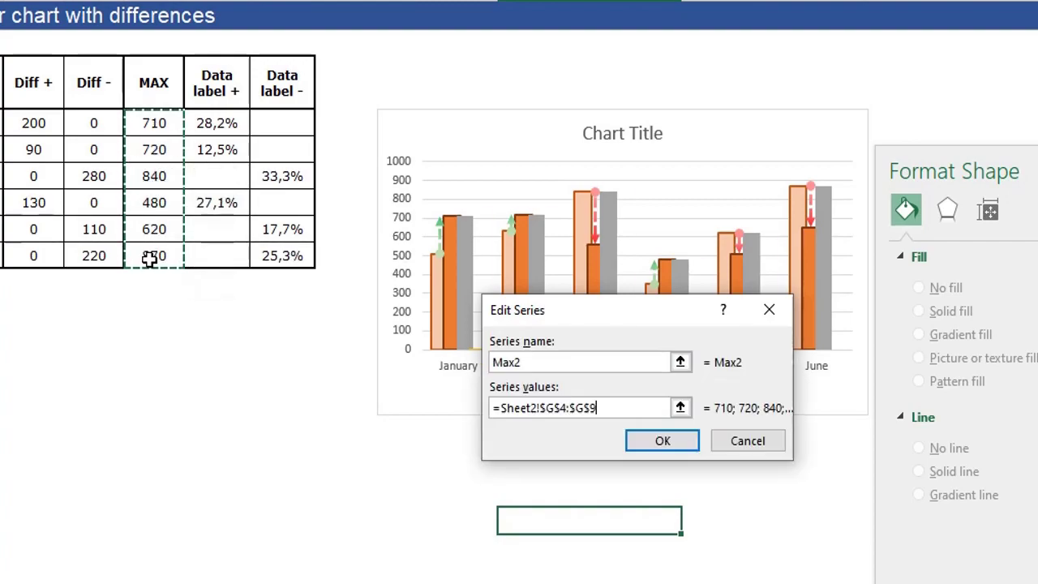
left_click(664, 442)
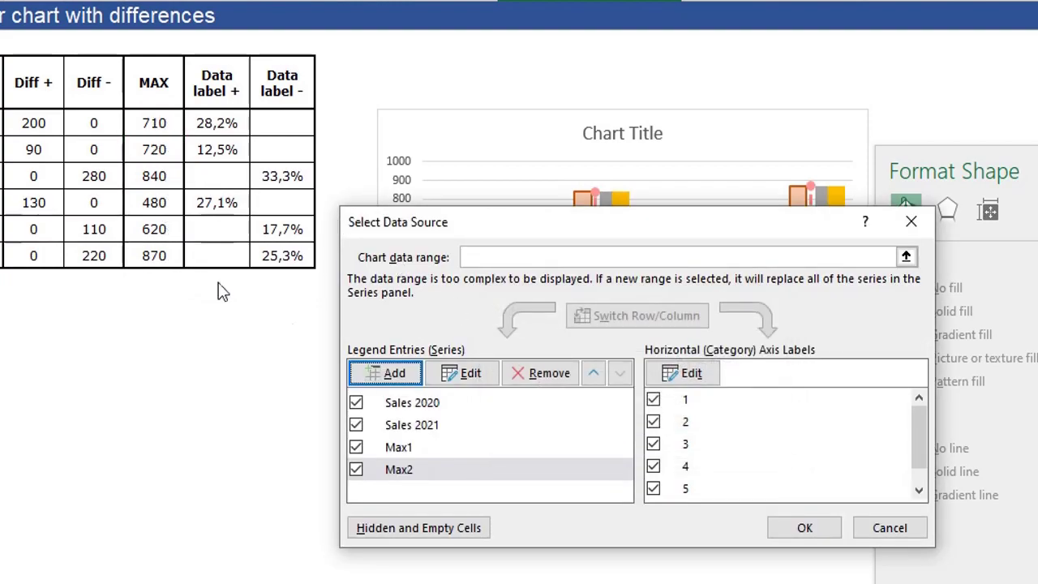
Step: Move the Max1 series above Sales 2020 in the series order and apply the data source changes
left_click(403, 448)
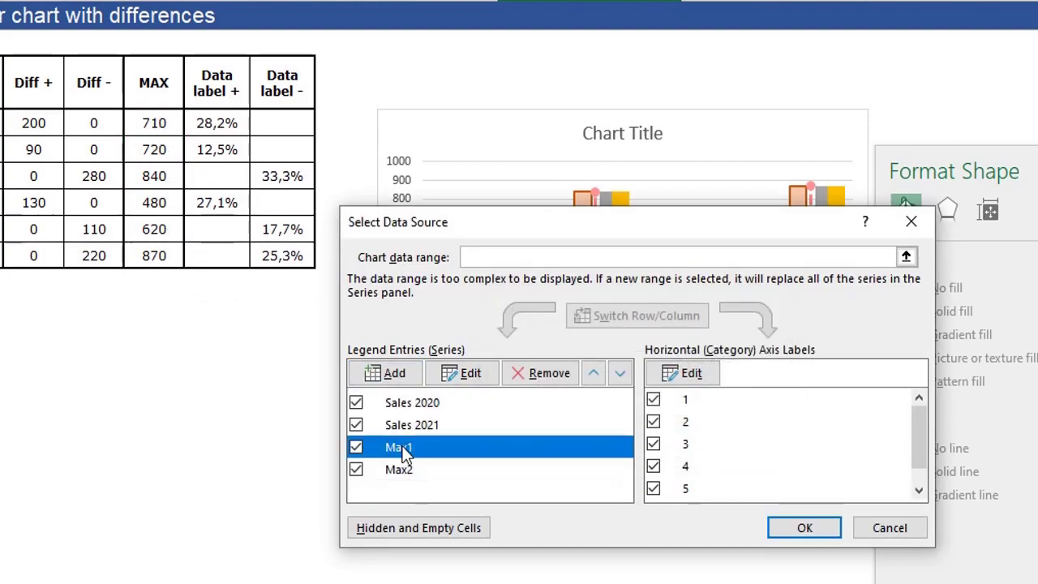
left_click(593, 374)
left_click(593, 374)
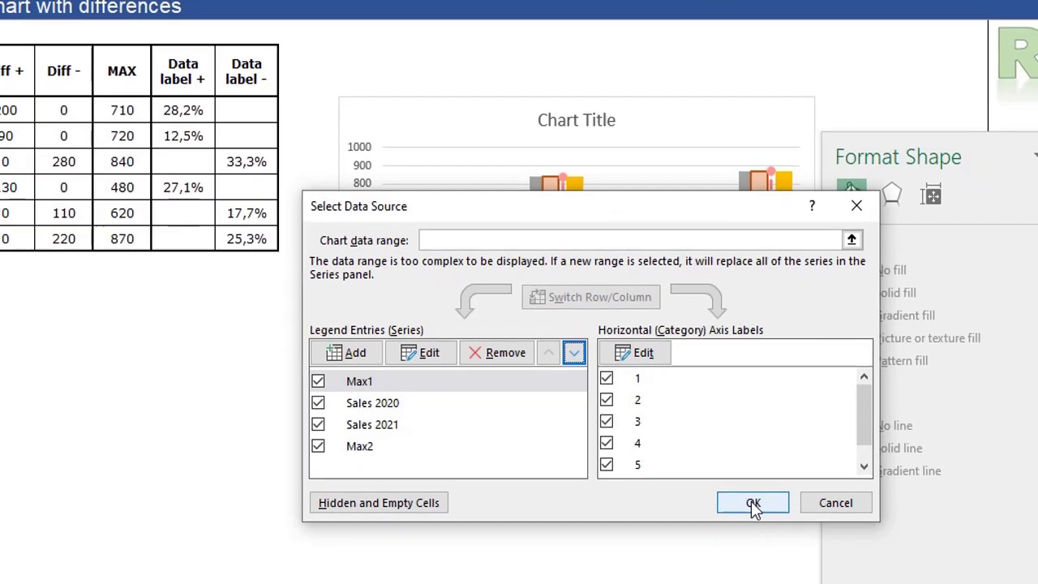
left_click(804, 528)
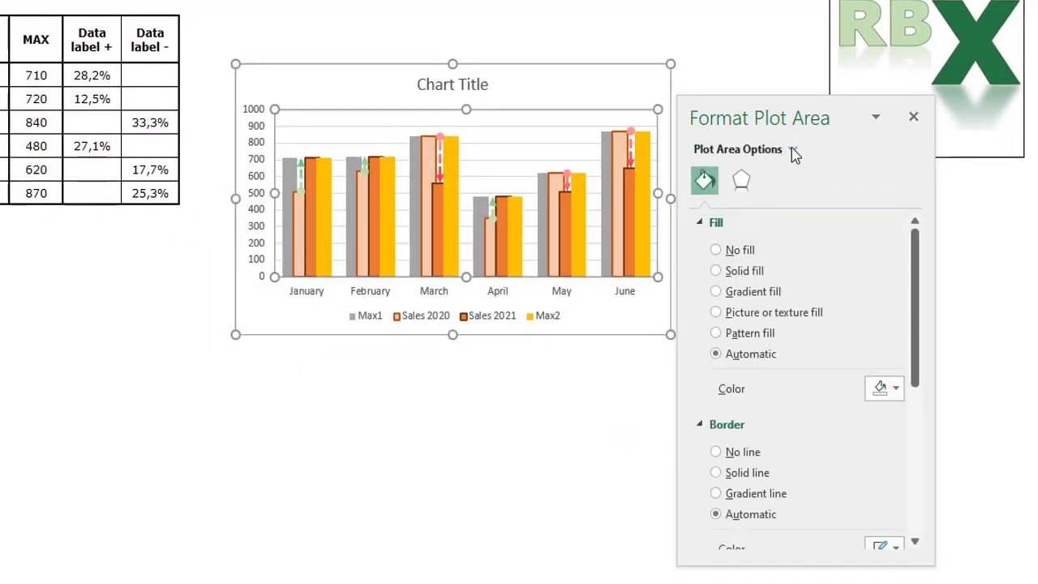
Step: Plot the Max1 series and the Max2 series on the secondary axis
left_click(793, 151)
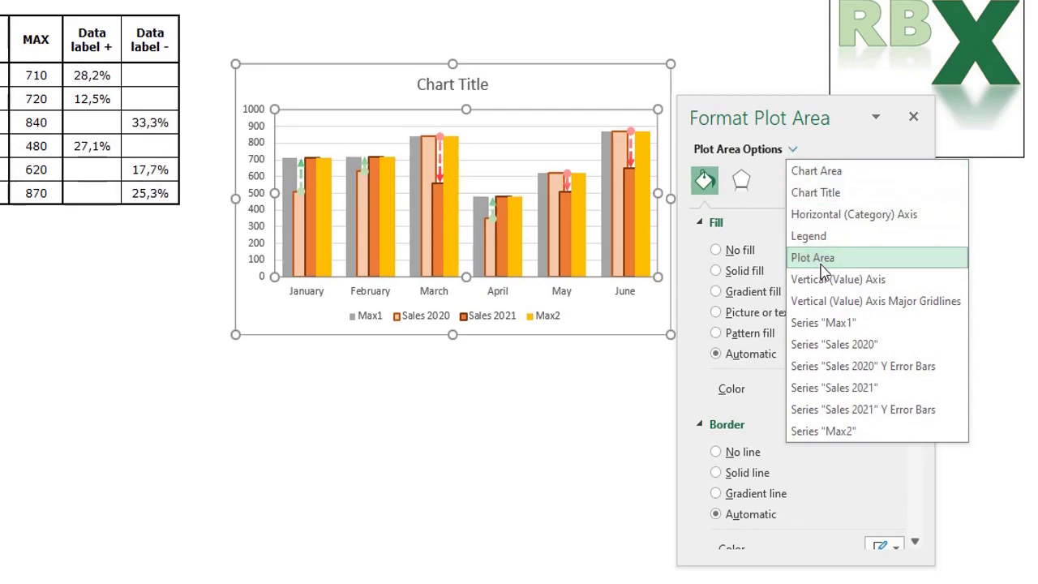
left_click(839, 324)
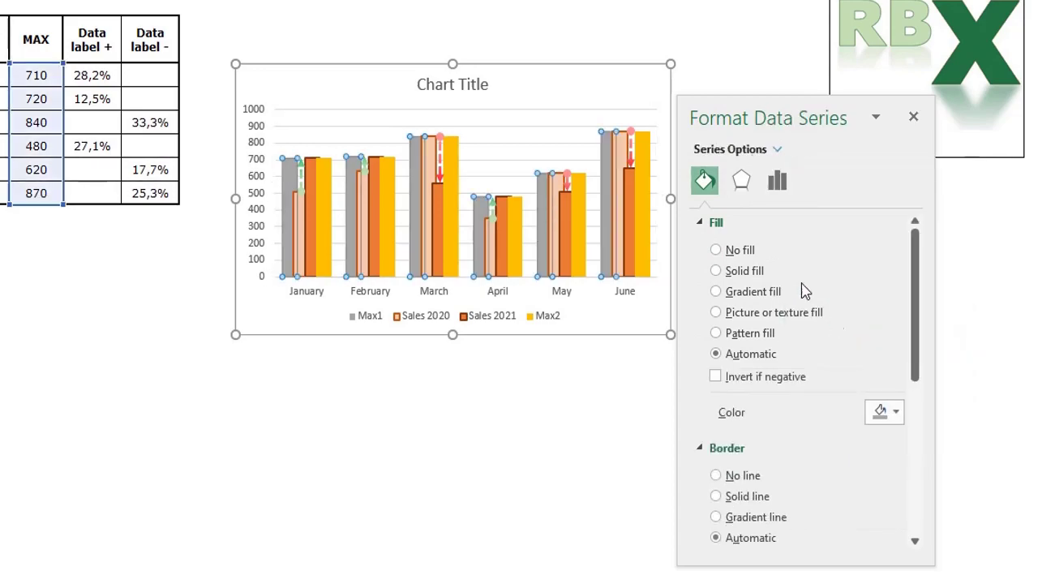
left_click(777, 182)
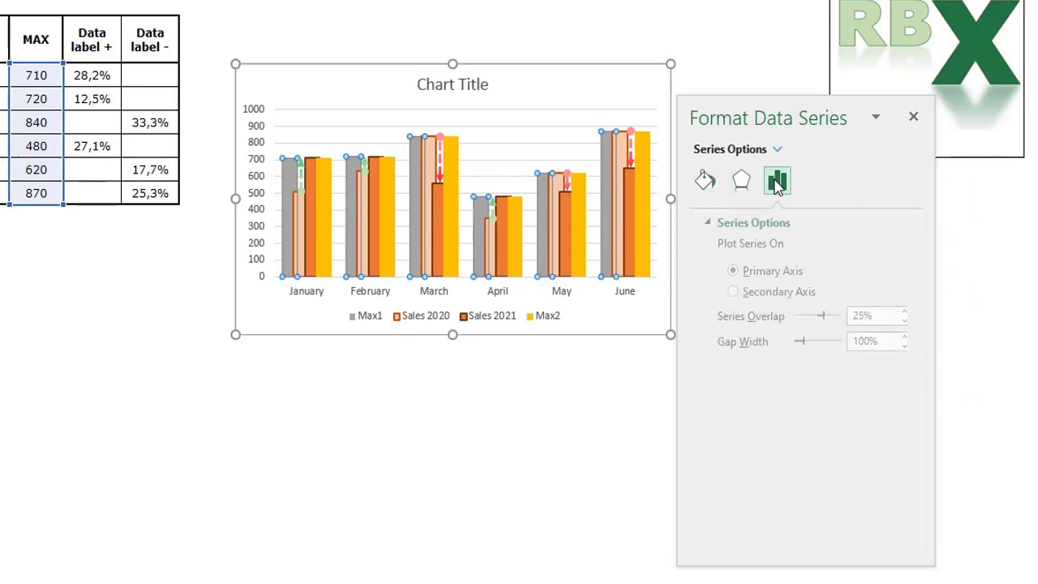
left_click(726, 294)
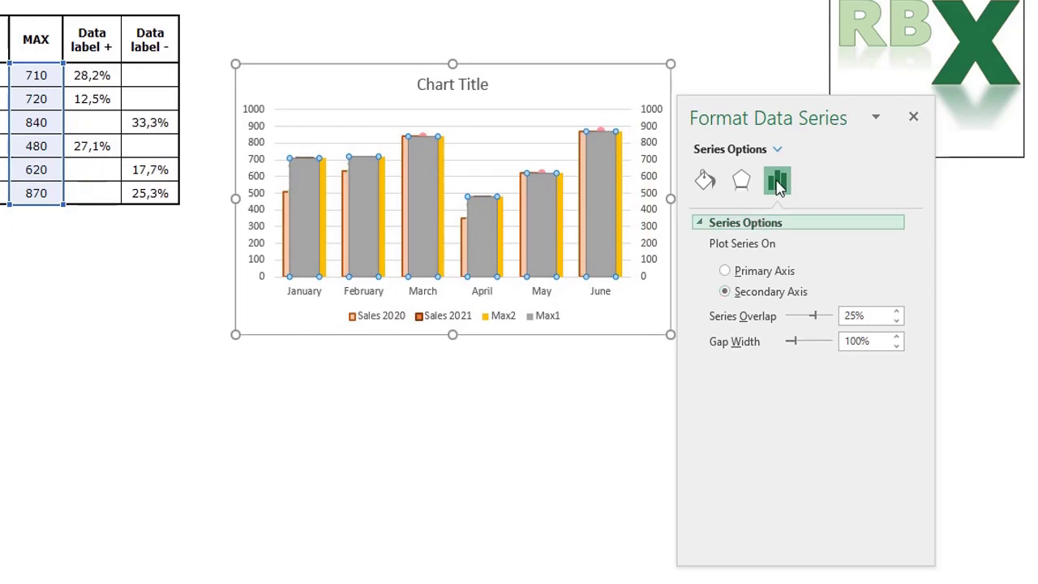
left_click(779, 151)
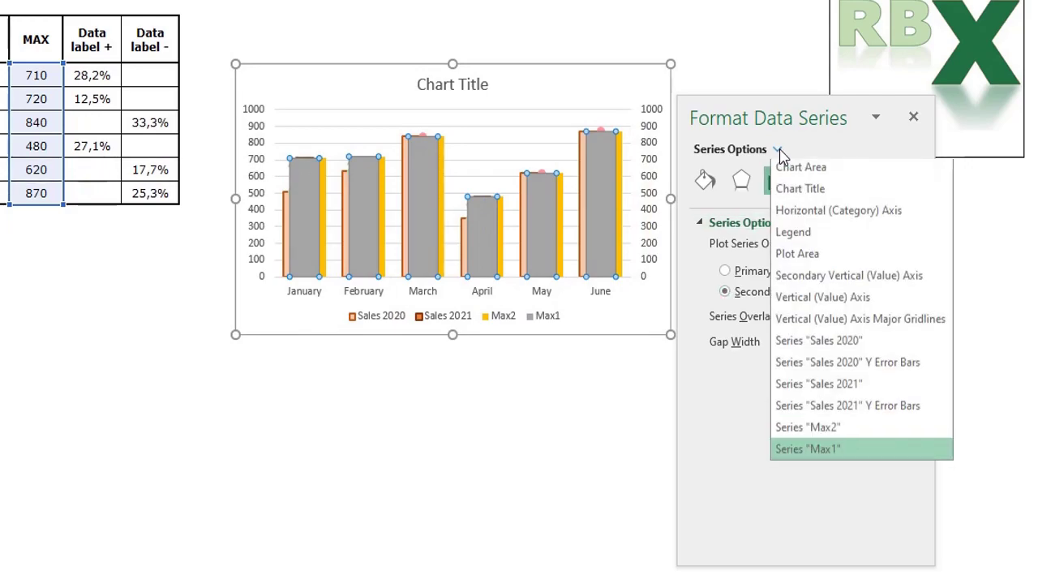
left_click(826, 431)
left_click(725, 292)
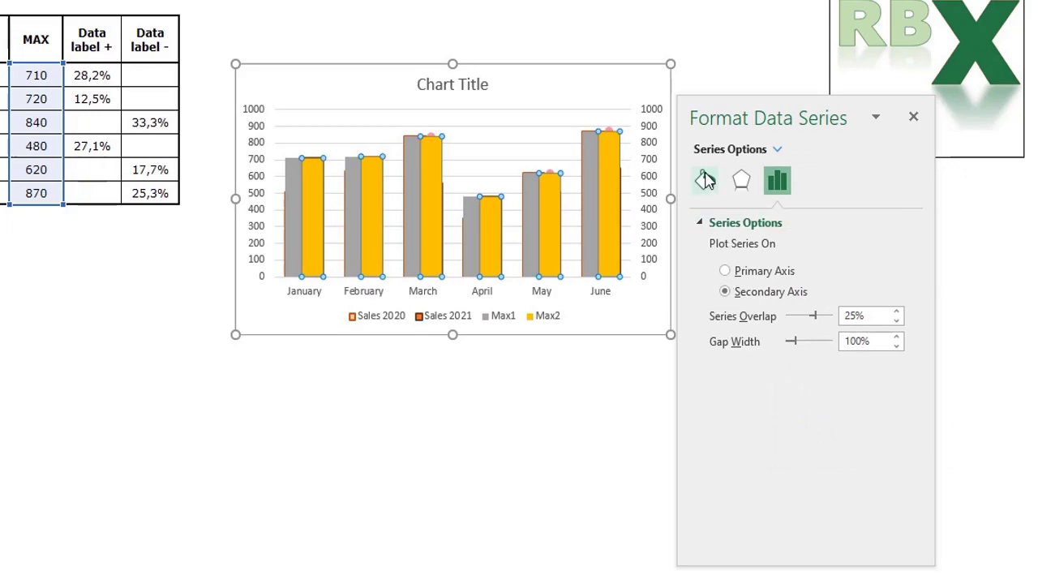
Step: Set the Max2 and Max1 series to no fill and no border line, and deselect the chart
left_click(705, 181)
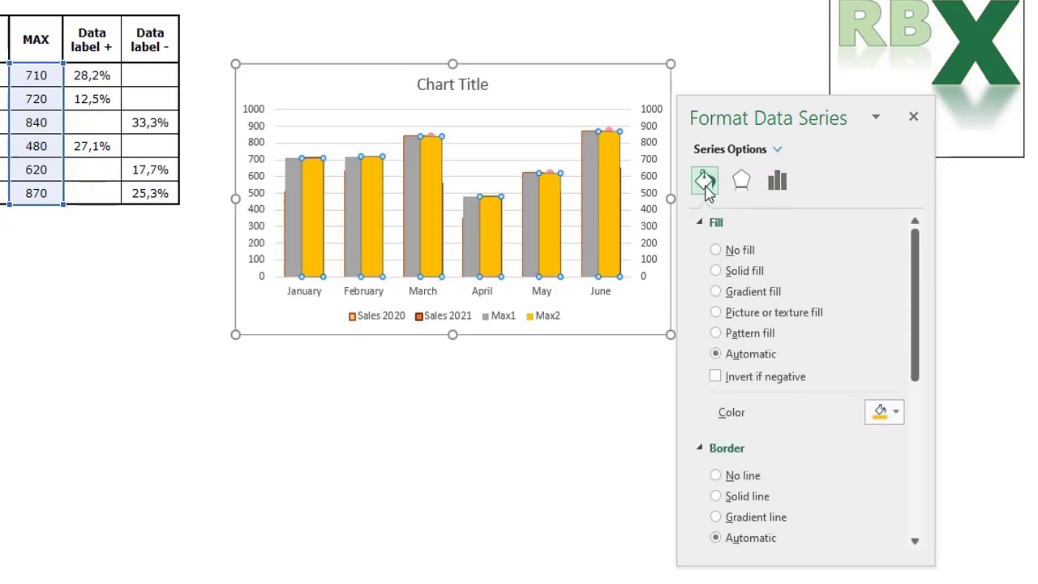
left_click(716, 251)
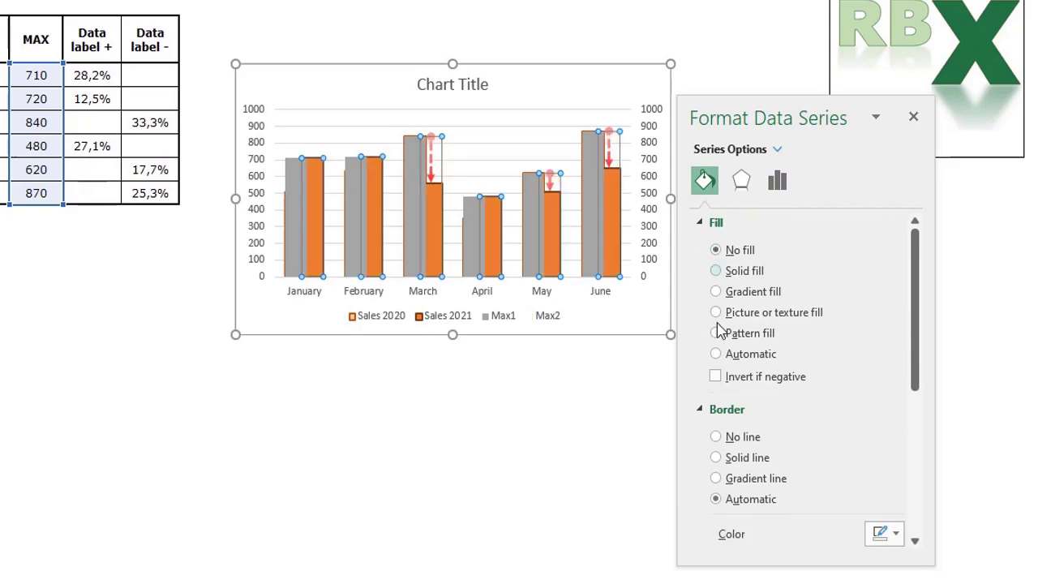
left_click(716, 437)
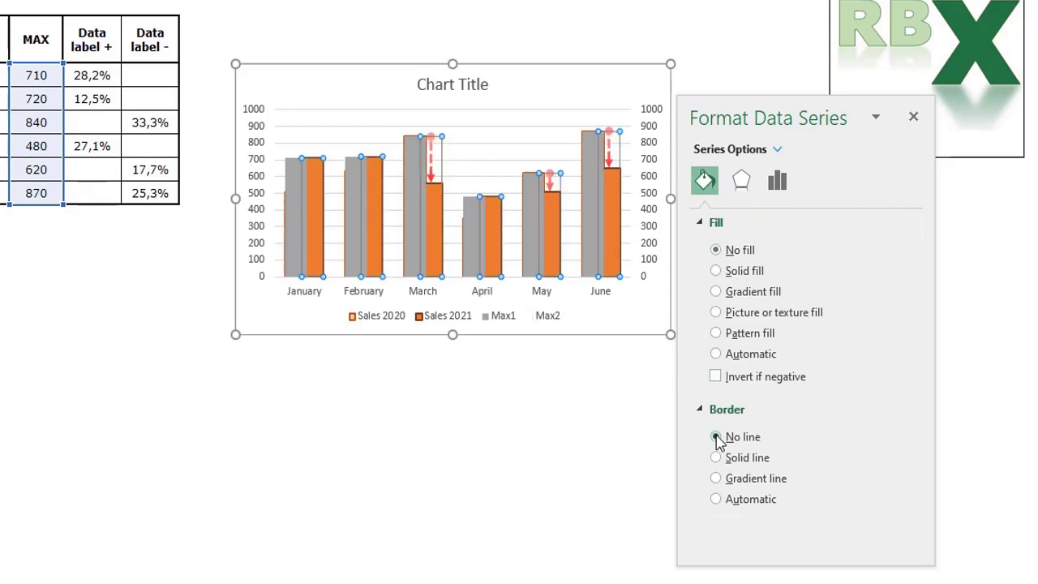
left_click(777, 149)
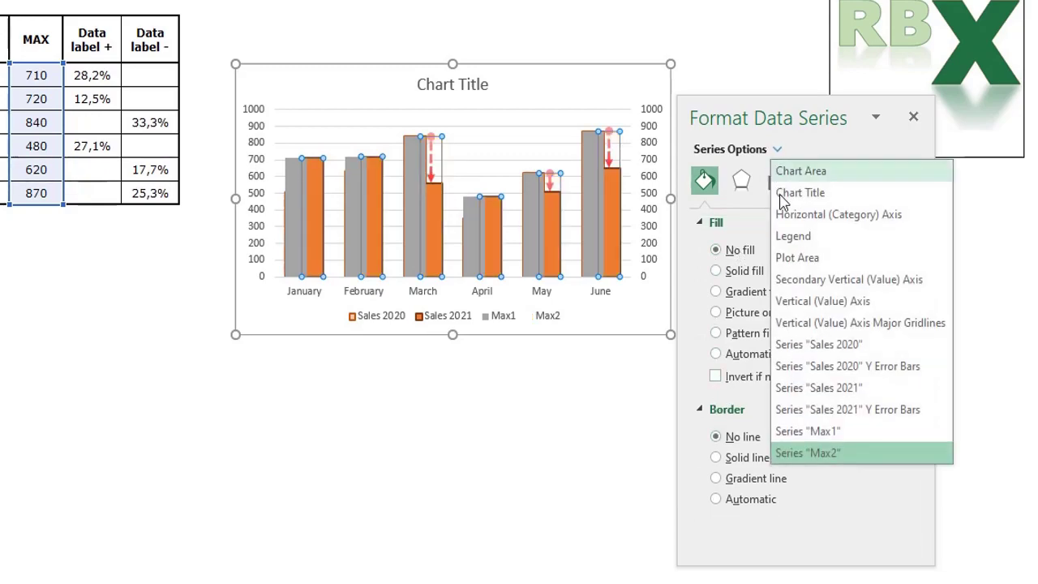
left_click(809, 434)
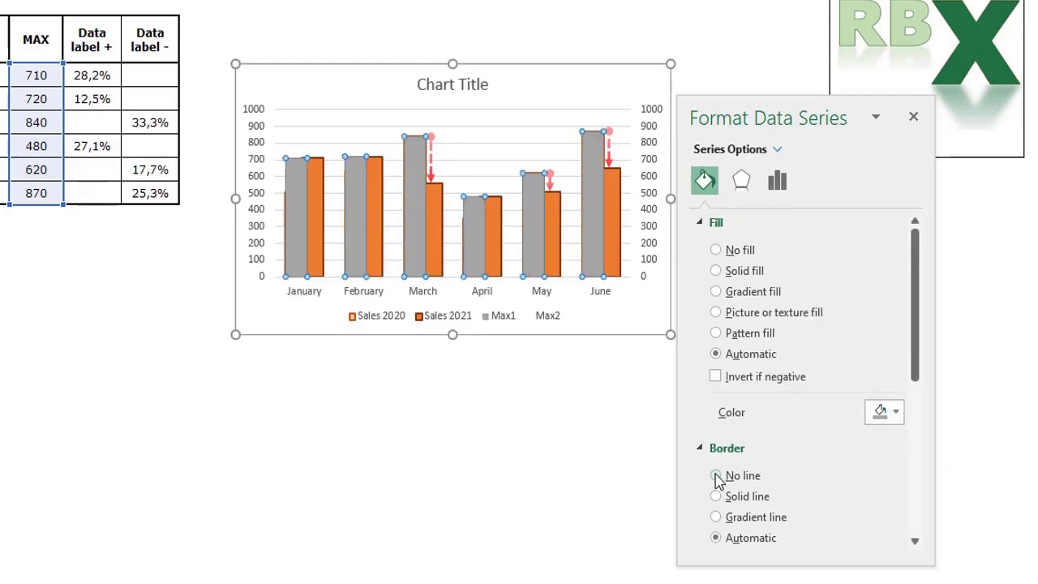
left_click(716, 476)
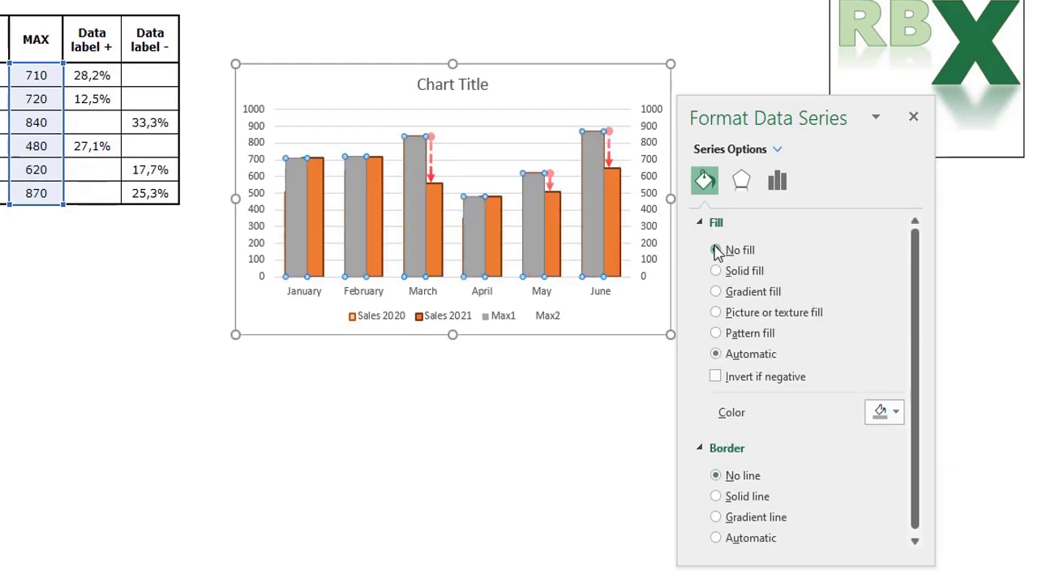
left_click(716, 250)
left_click(576, 380)
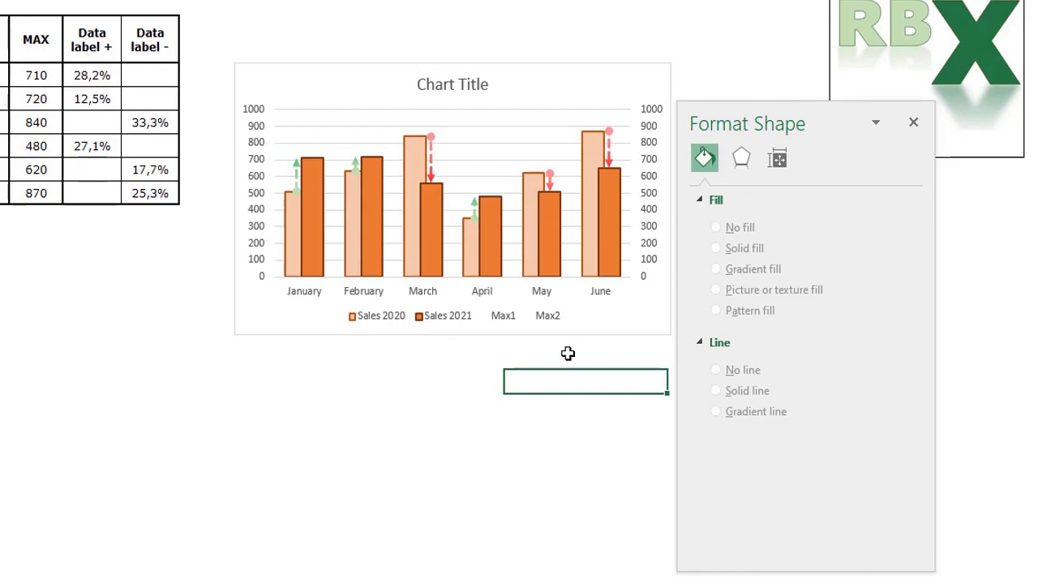